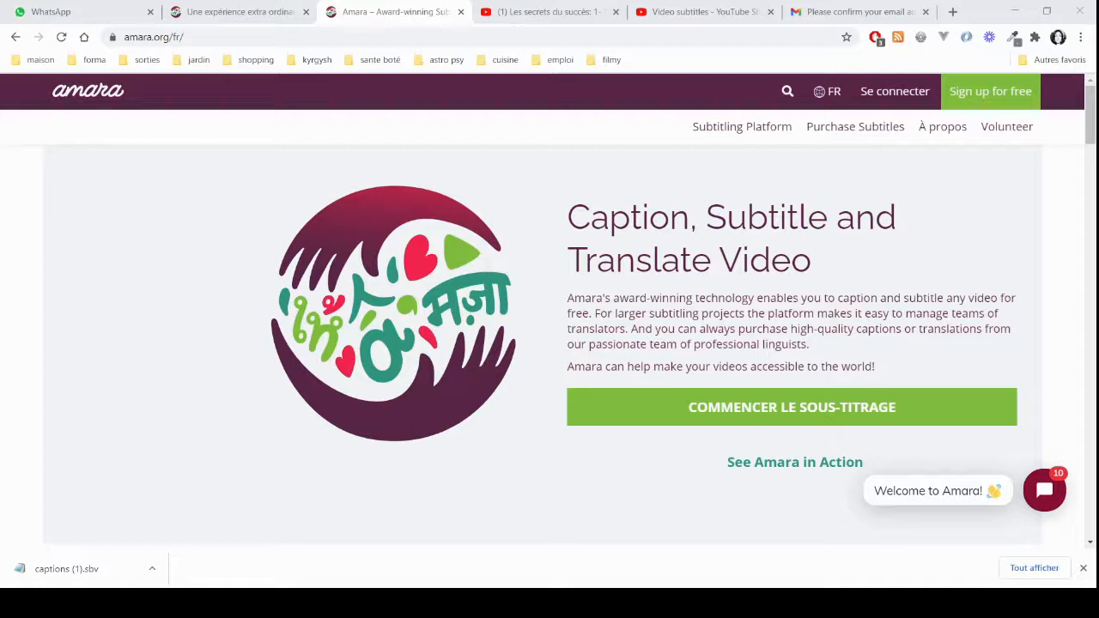
click(1076, 239)
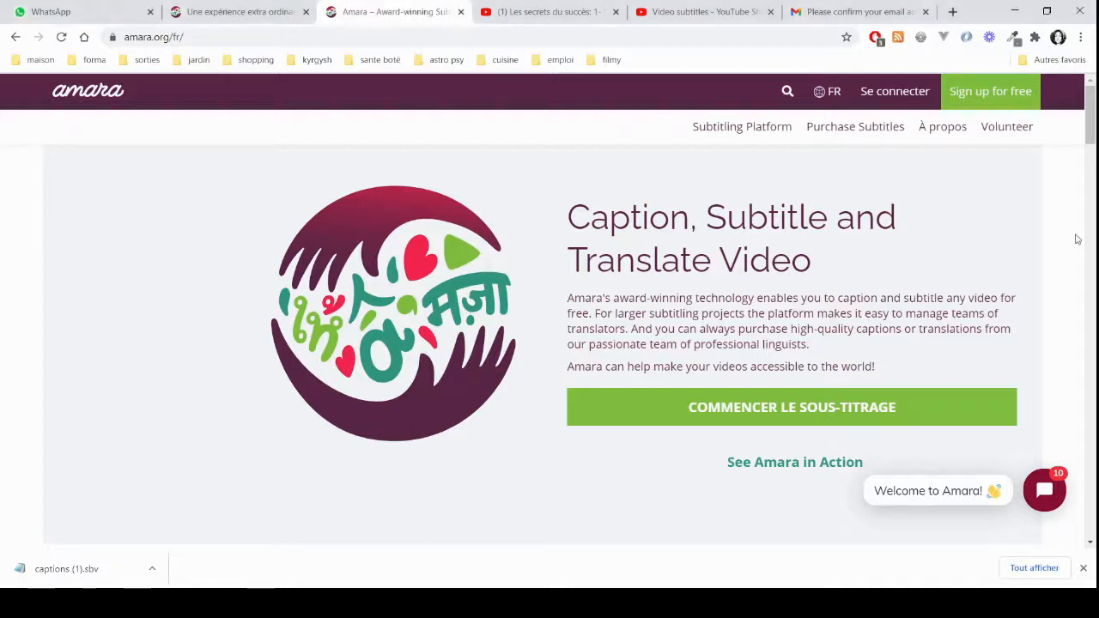
click(999, 99)
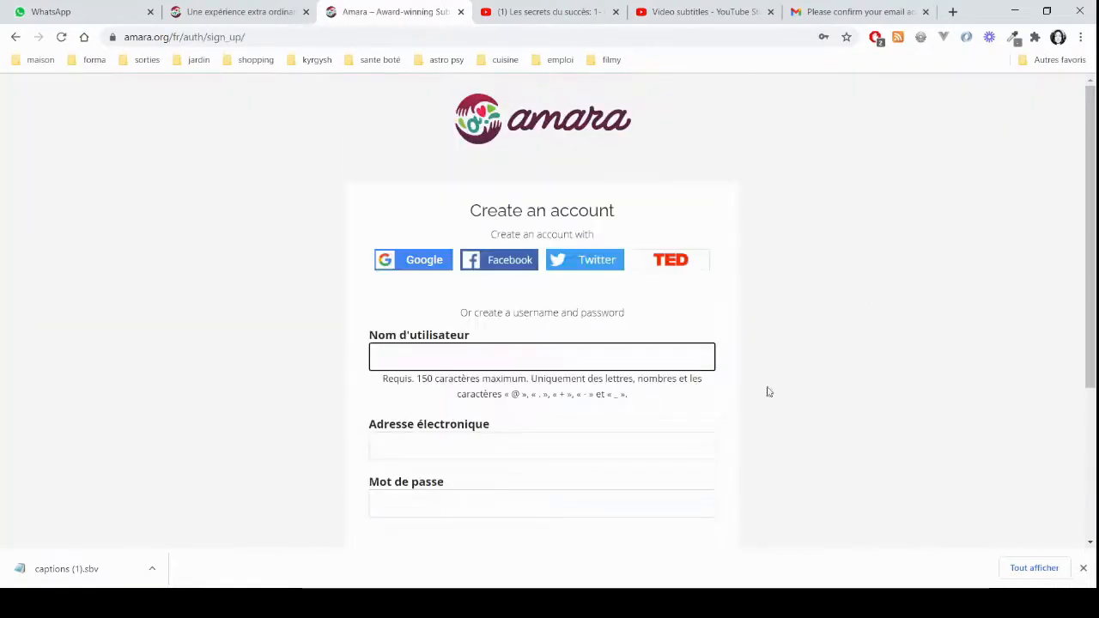
scroll(614, 343, down, 2)
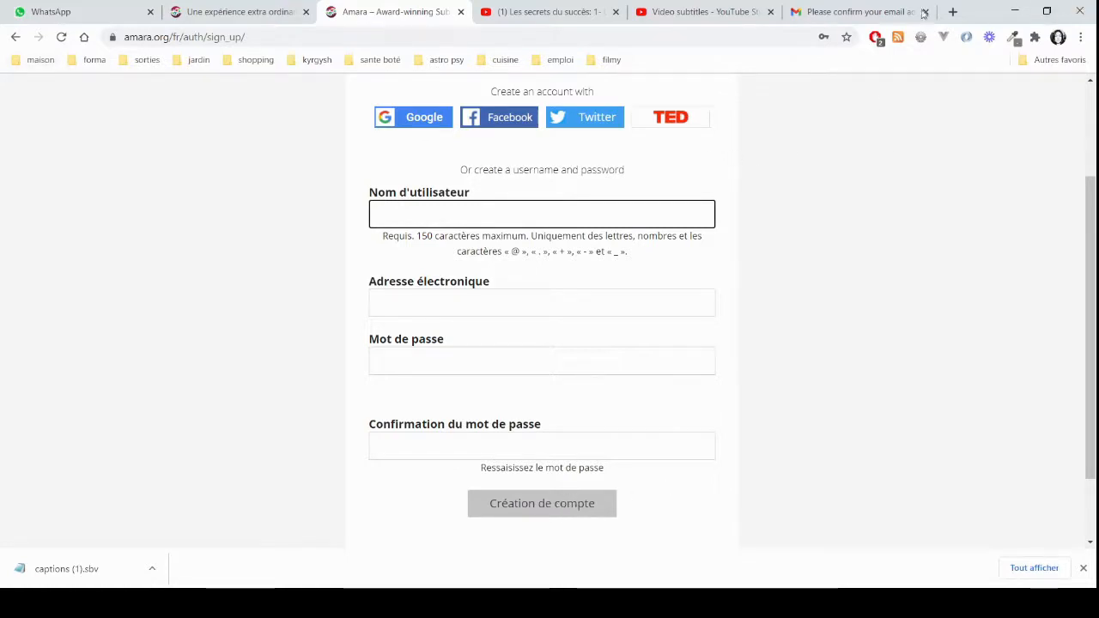
Step: Switch to the Amara confirmation message in Gmail, follow its e-mail confirmation link and log in with the prefilled account credentials
click(854, 11)
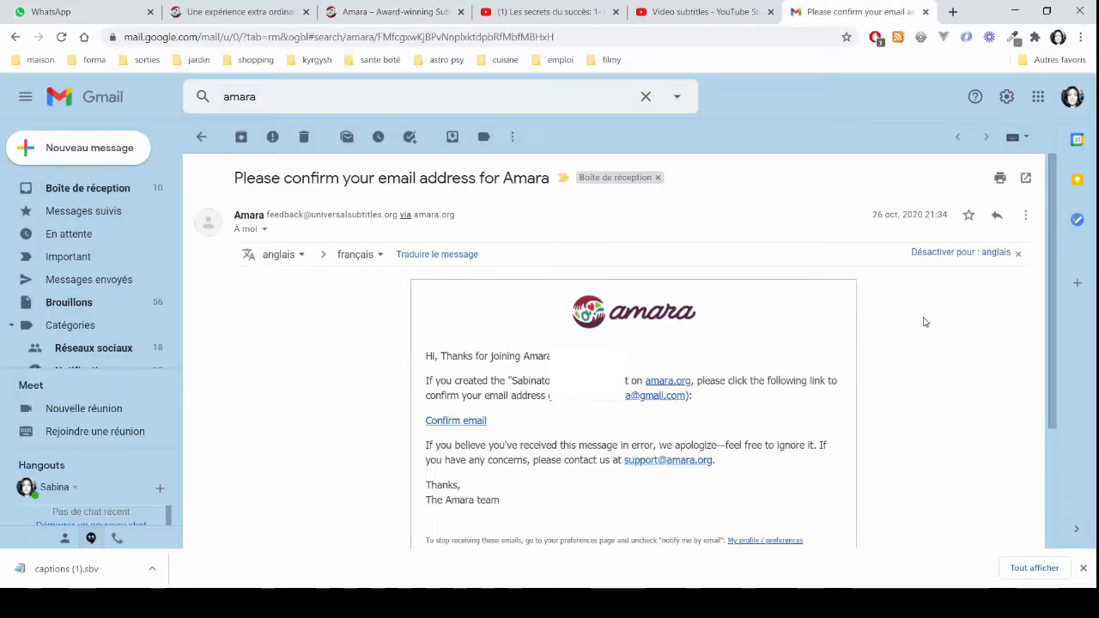
scroll(879, 318, down, 1)
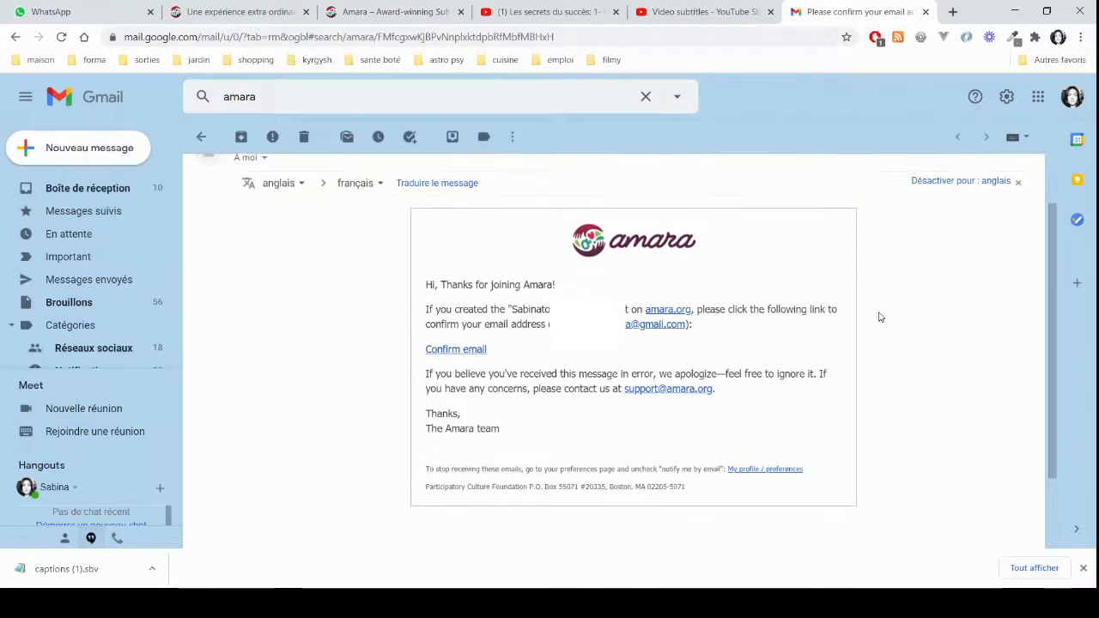
click(472, 354)
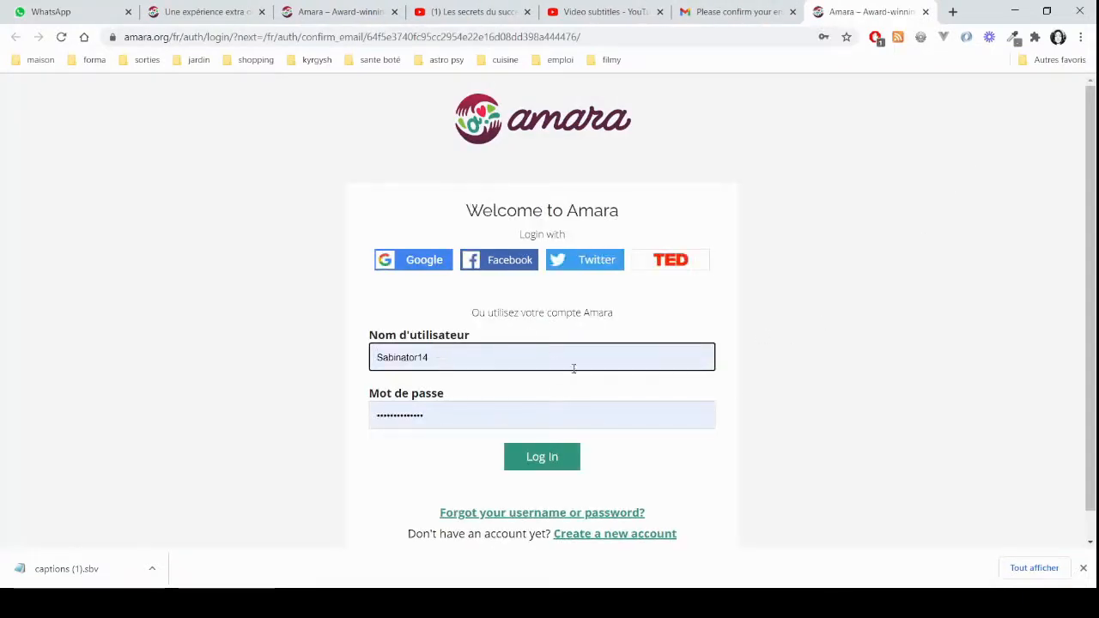
click(552, 461)
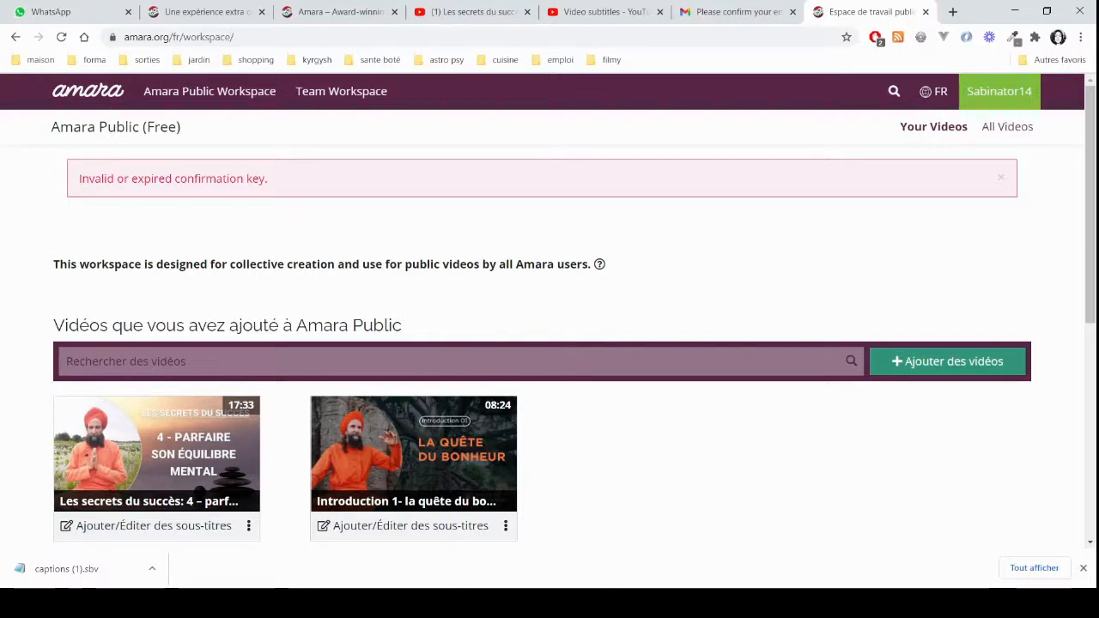
Step: Start adding a video to Amara Public, using the copied URL of the YouTube video "Les secrets du succès: 1- Le pouvoir de décision"
click(913, 365)
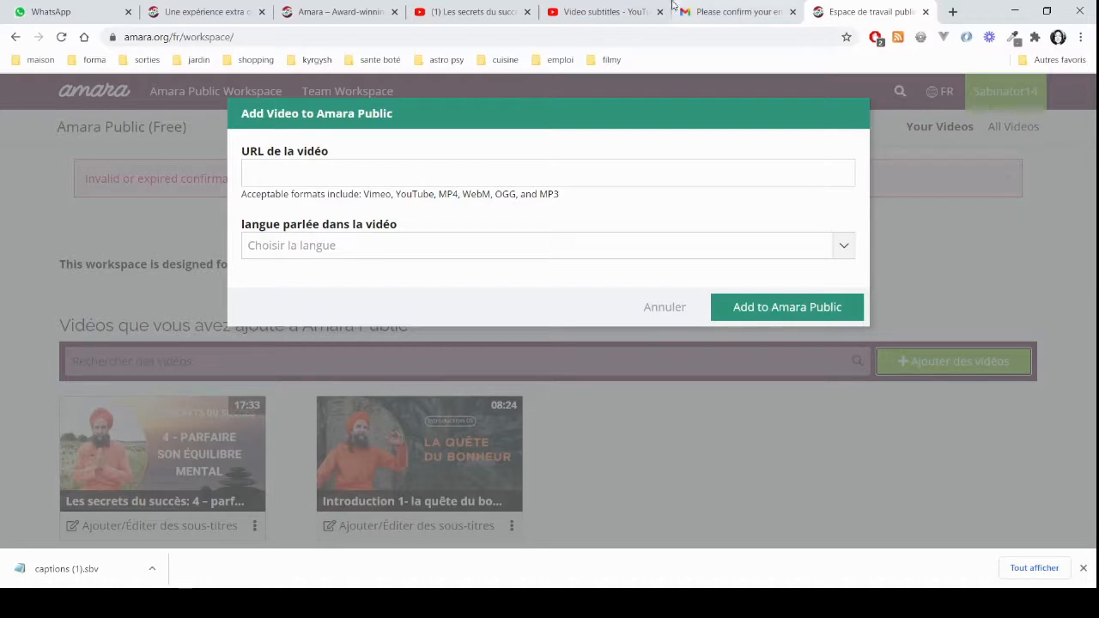
click(476, 13)
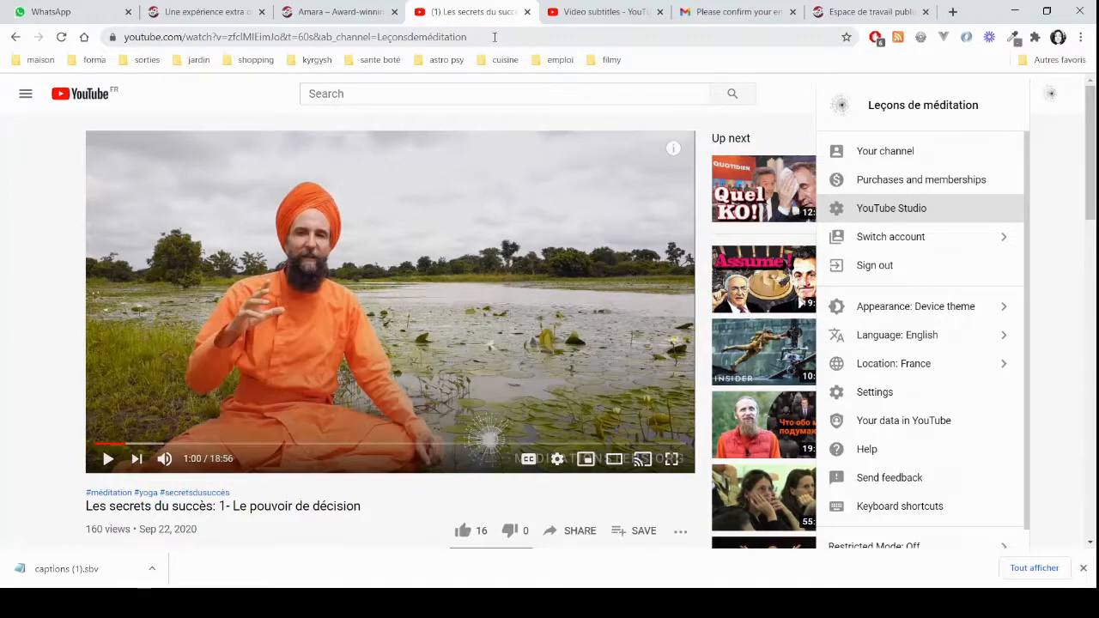
click(494, 37)
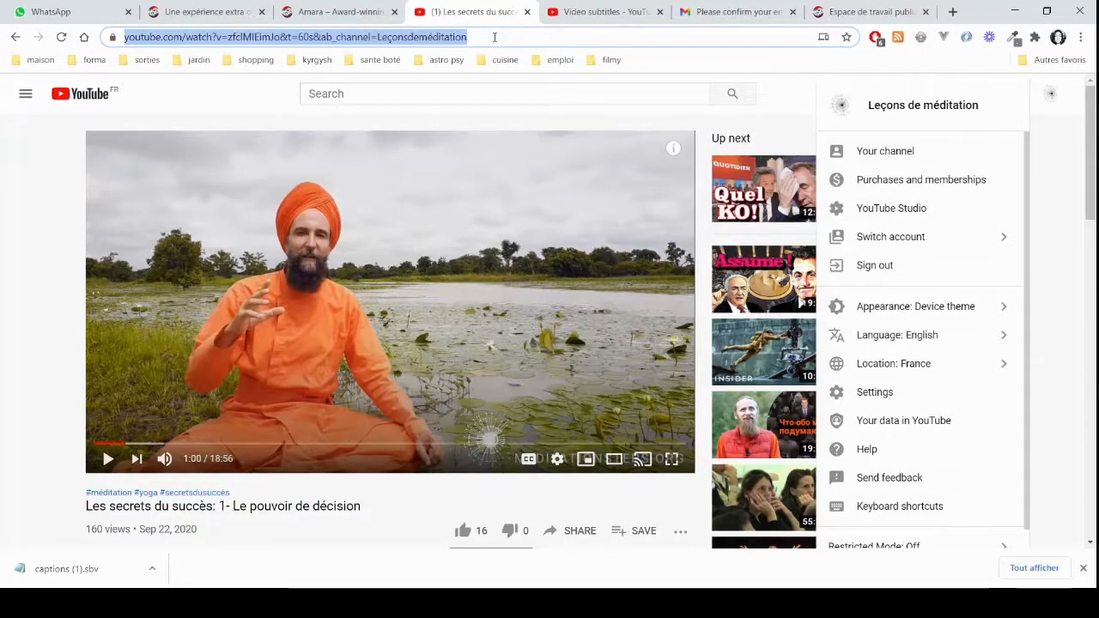
click(489, 37)
drag(563, 39, 117, 36)
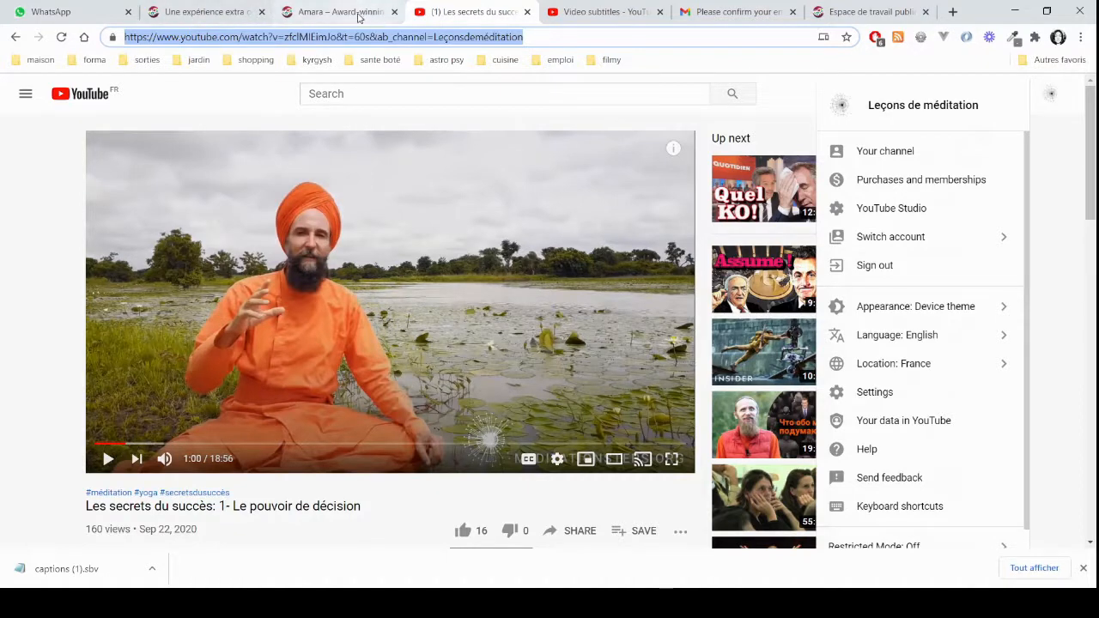
click(863, 19)
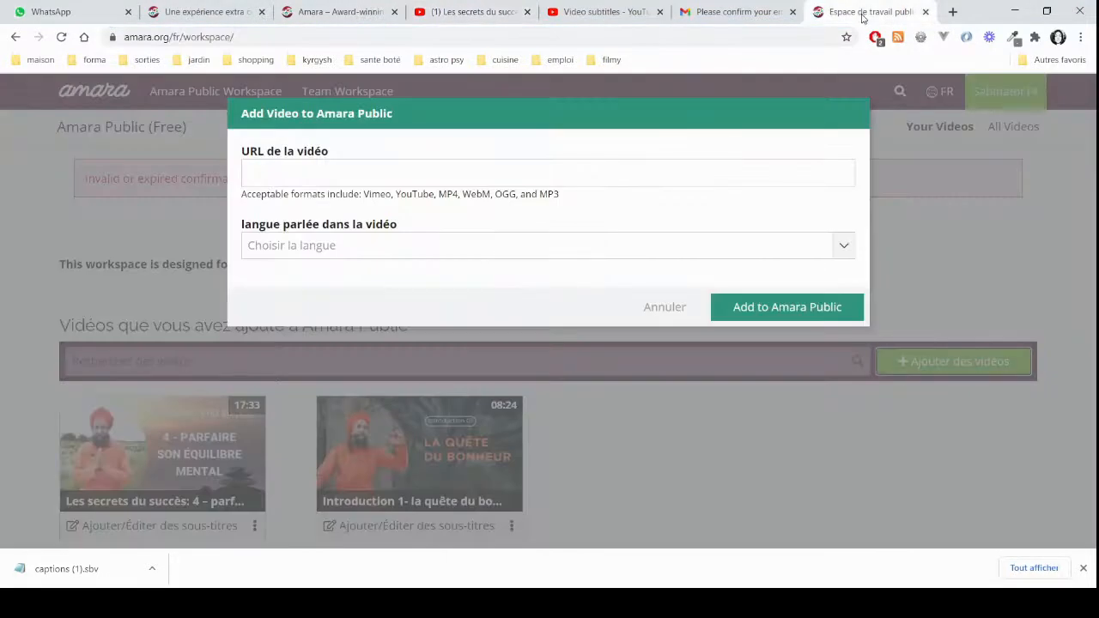
click(399, 172)
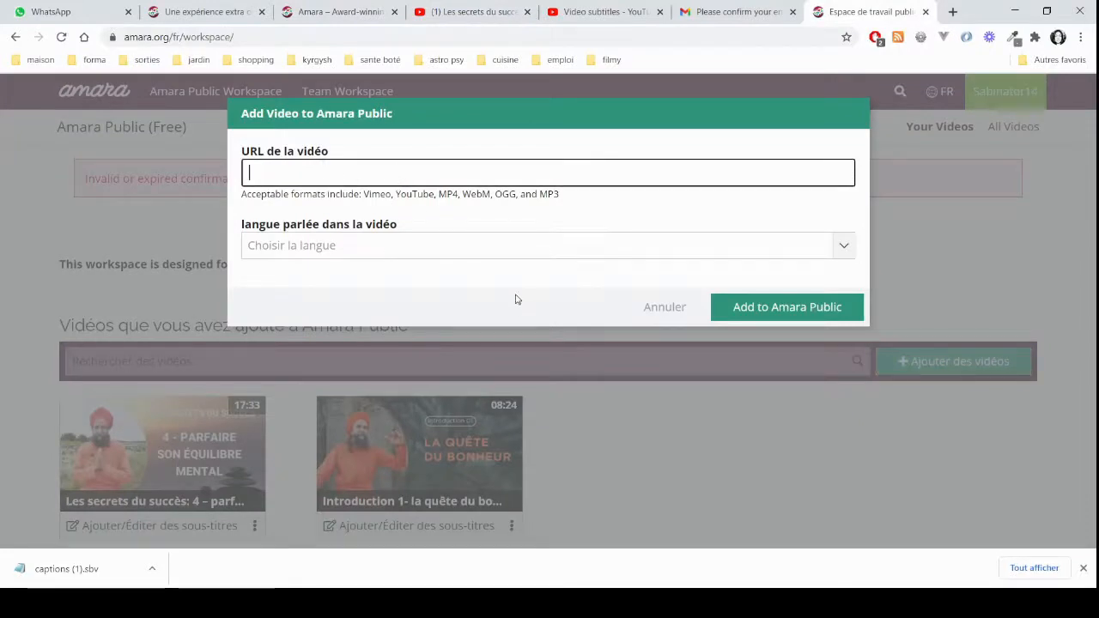
text(https://www.youtube.com/watch?v=zfclMIEimJo&t=60s&ab_channel=Le%C3%A7onsdem%C3%A9ditation)
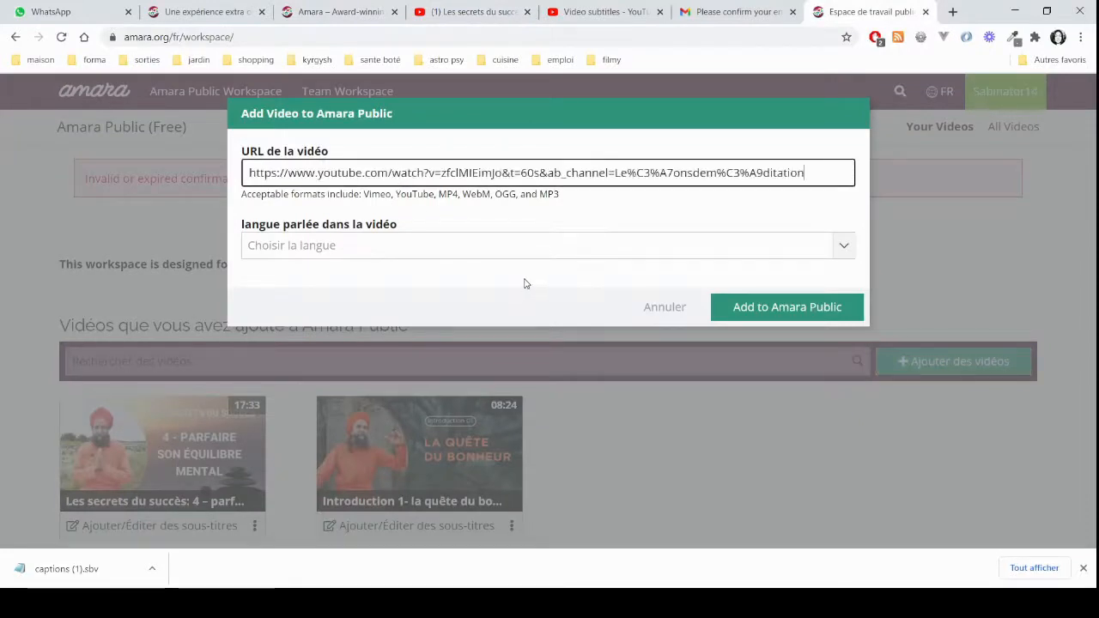
Step: Set the video's spoken language to Français [fr] and add the video to Amara Public
click(581, 251)
scroll(539, 355, down, 2)
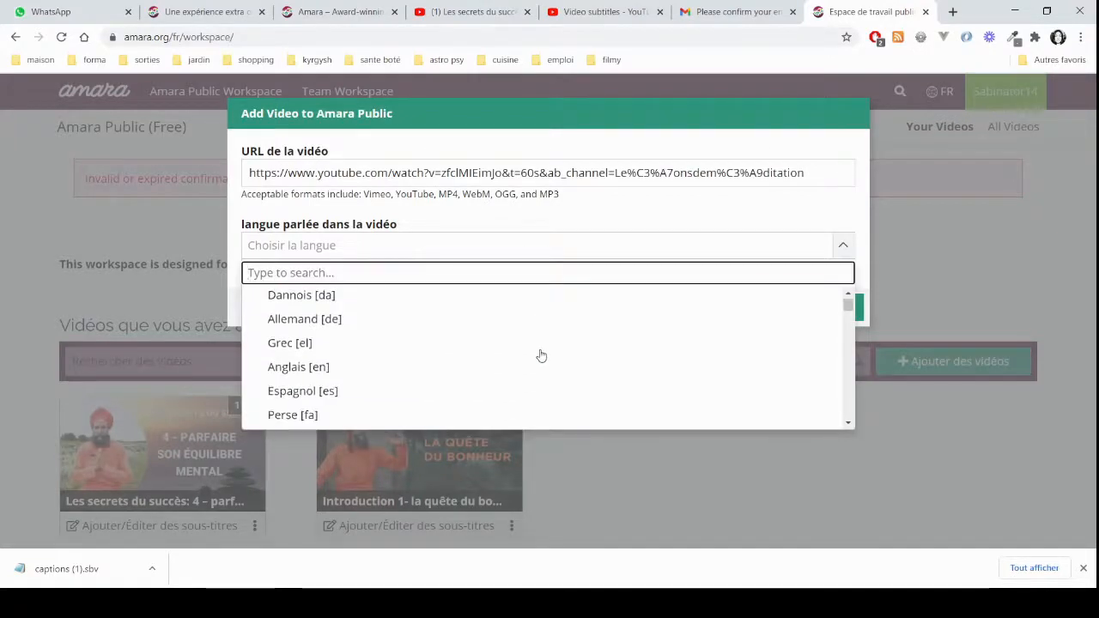
scroll(541, 356, down, 1)
click(342, 368)
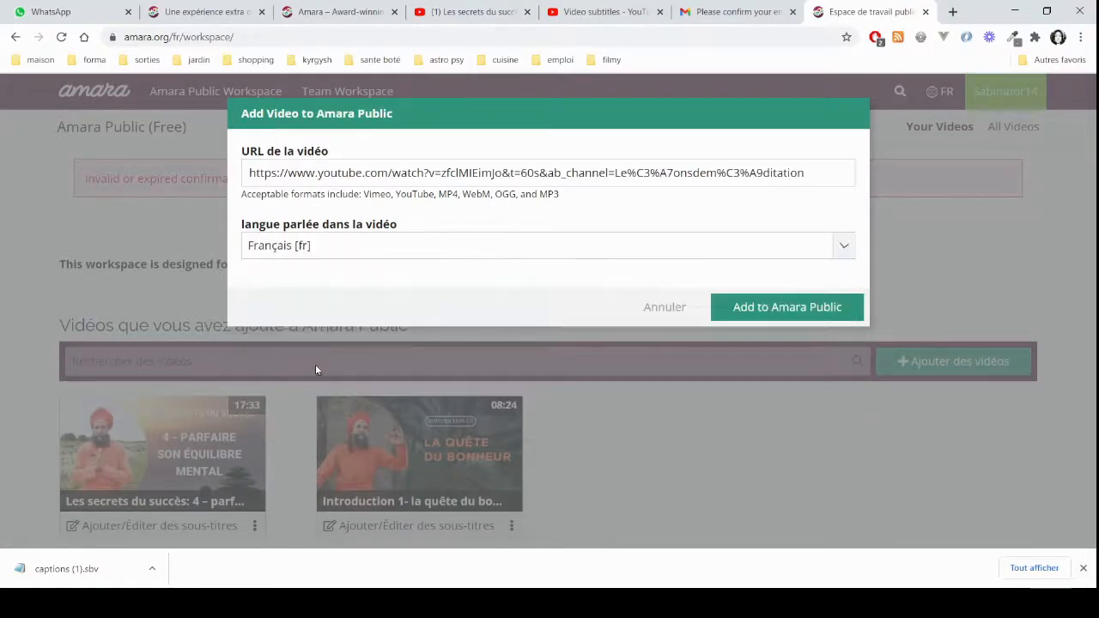
click(781, 314)
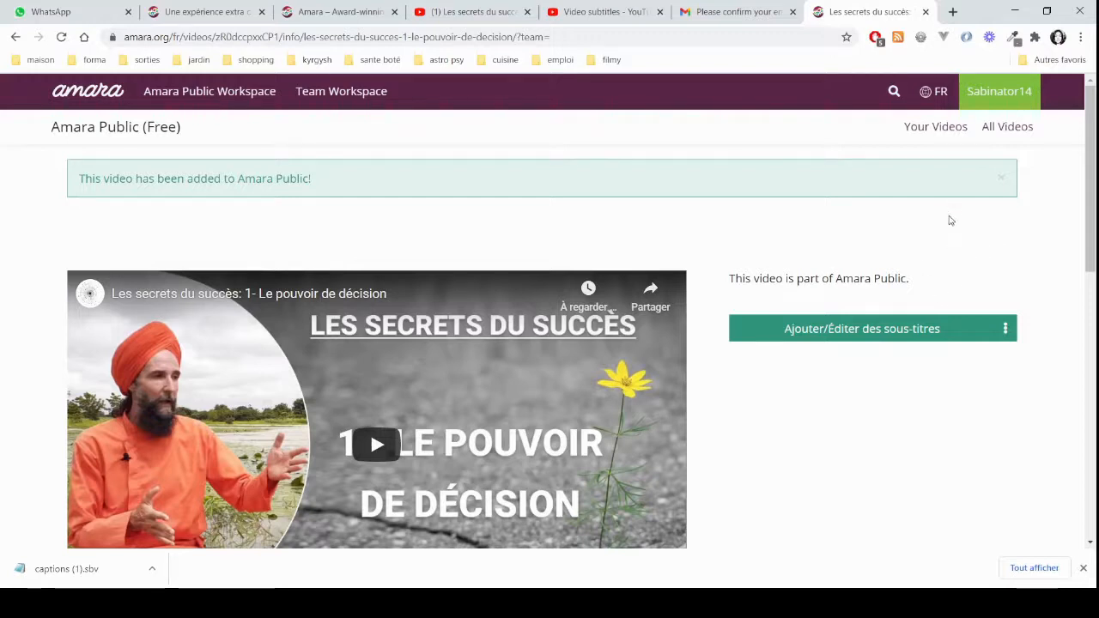
scroll(950, 221, down, 2)
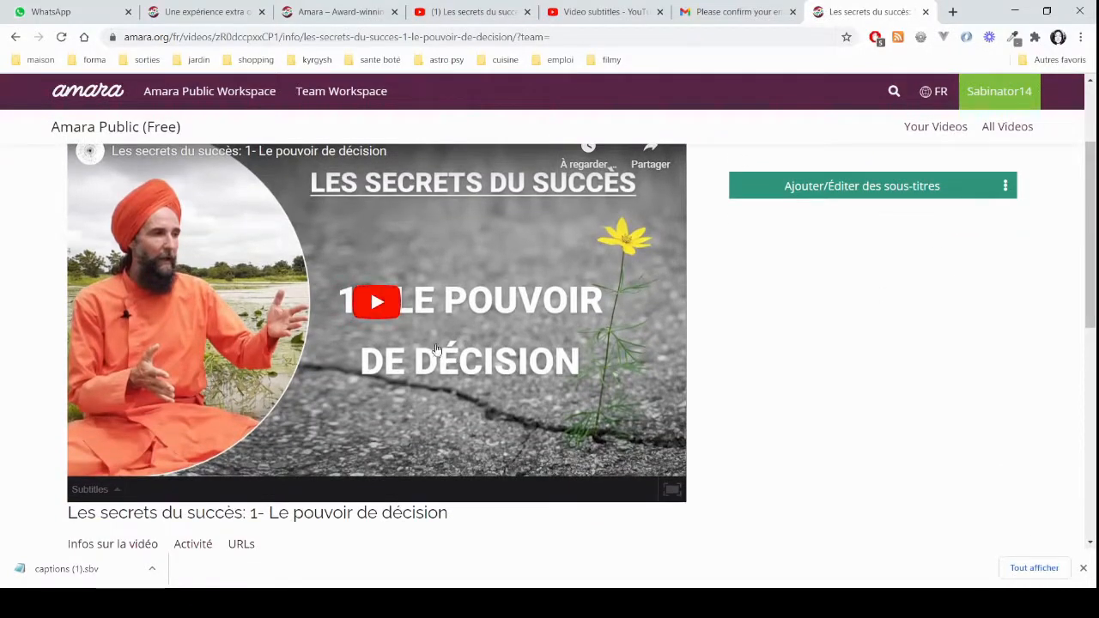
scroll(969, 355, down, 3)
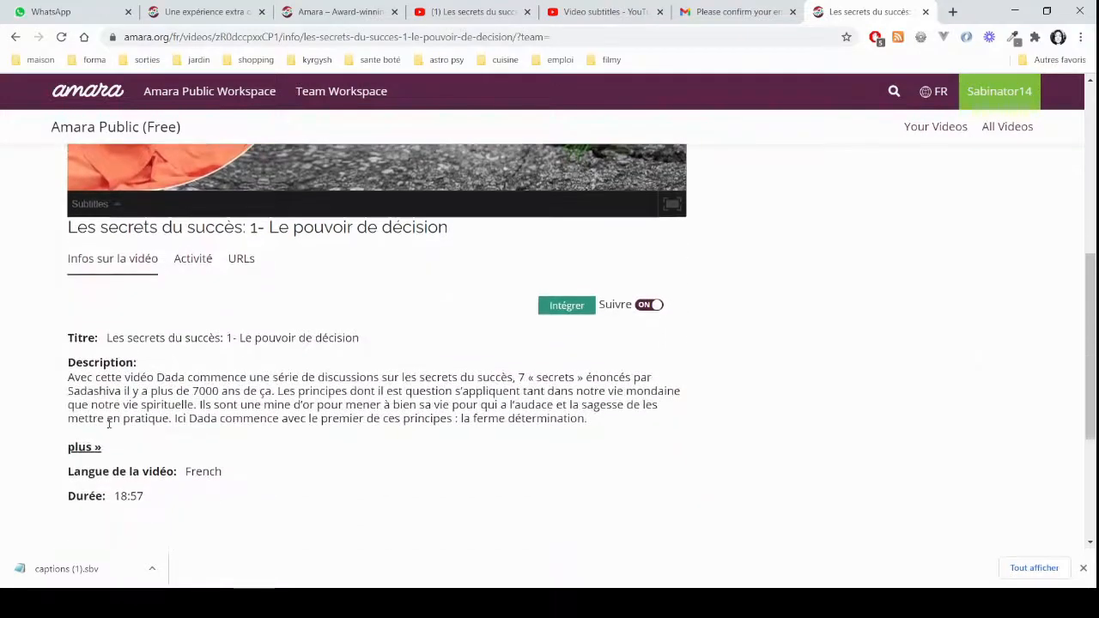
scroll(378, 468, down, 2)
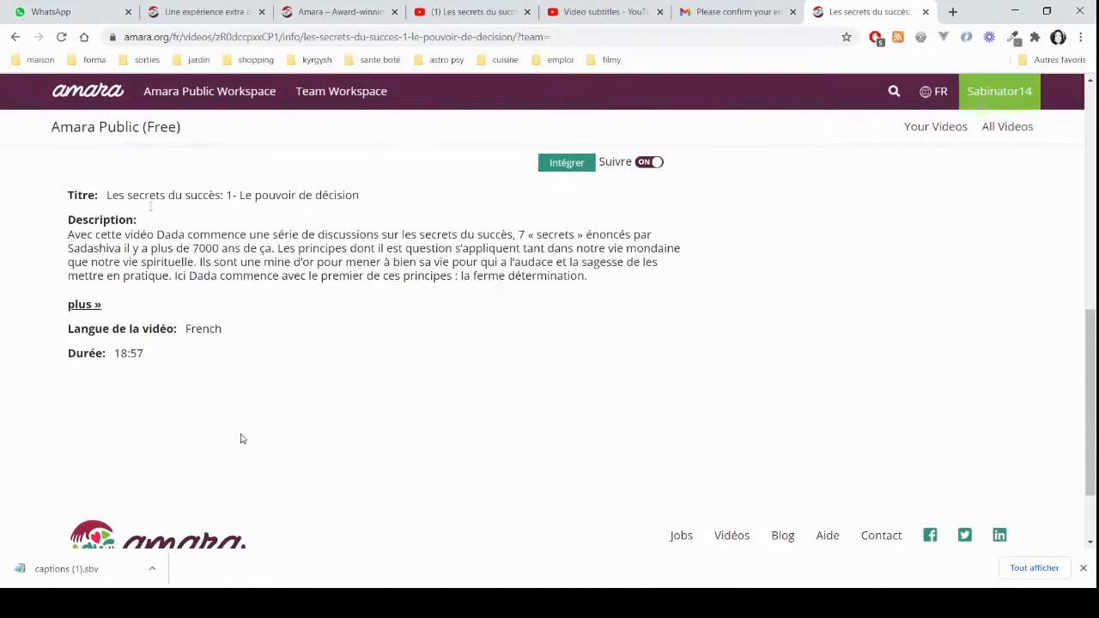
scroll(864, 463, up, 5)
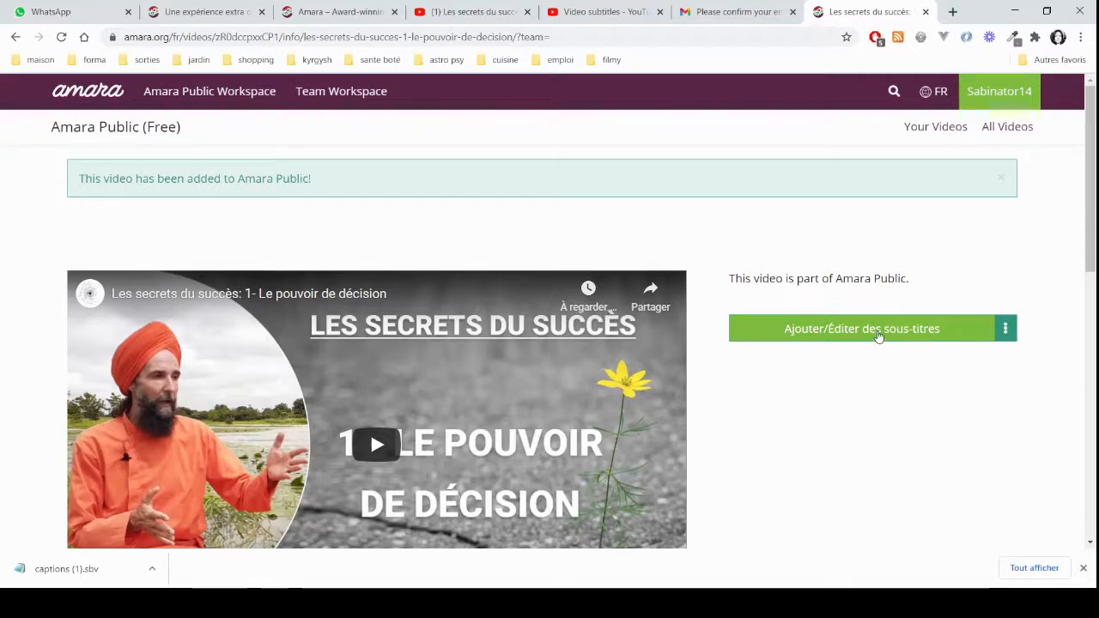
click(878, 334)
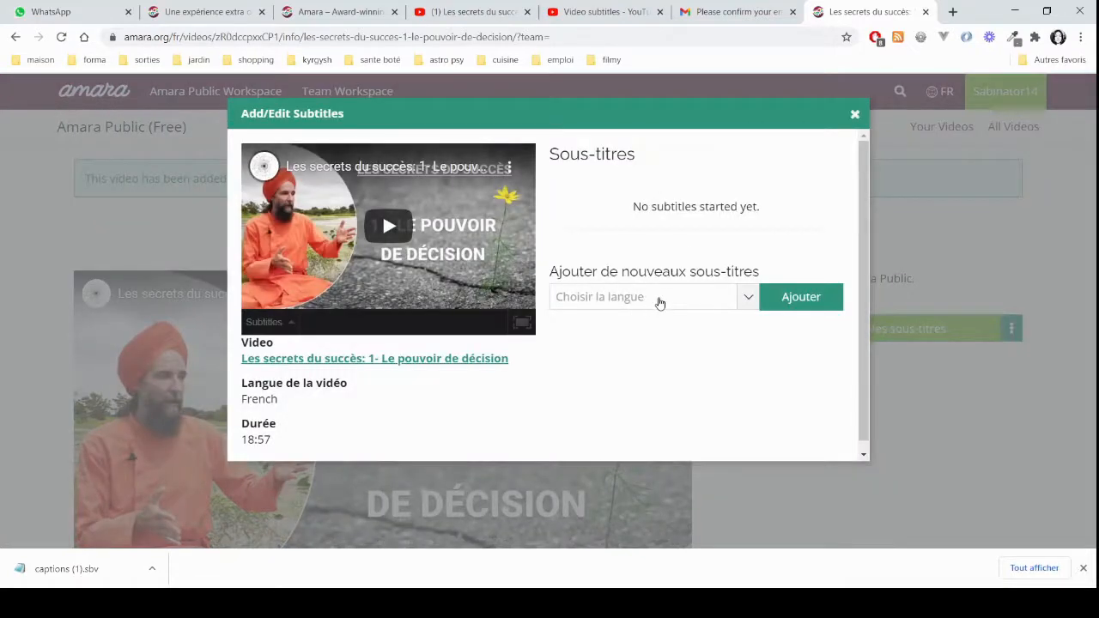
click(660, 300)
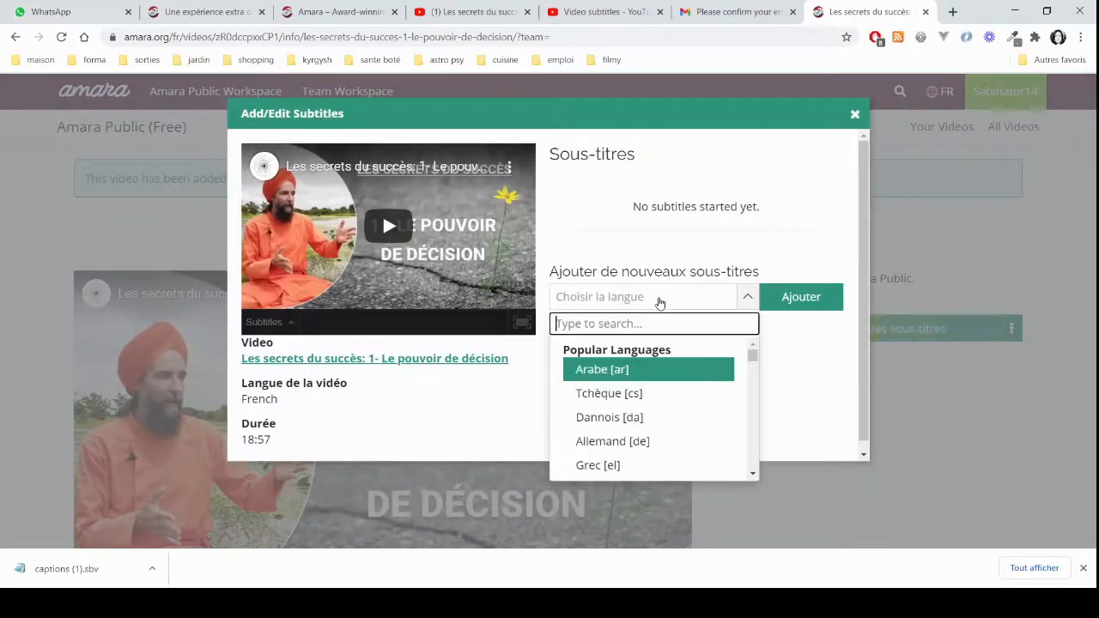
click(824, 258)
click(856, 115)
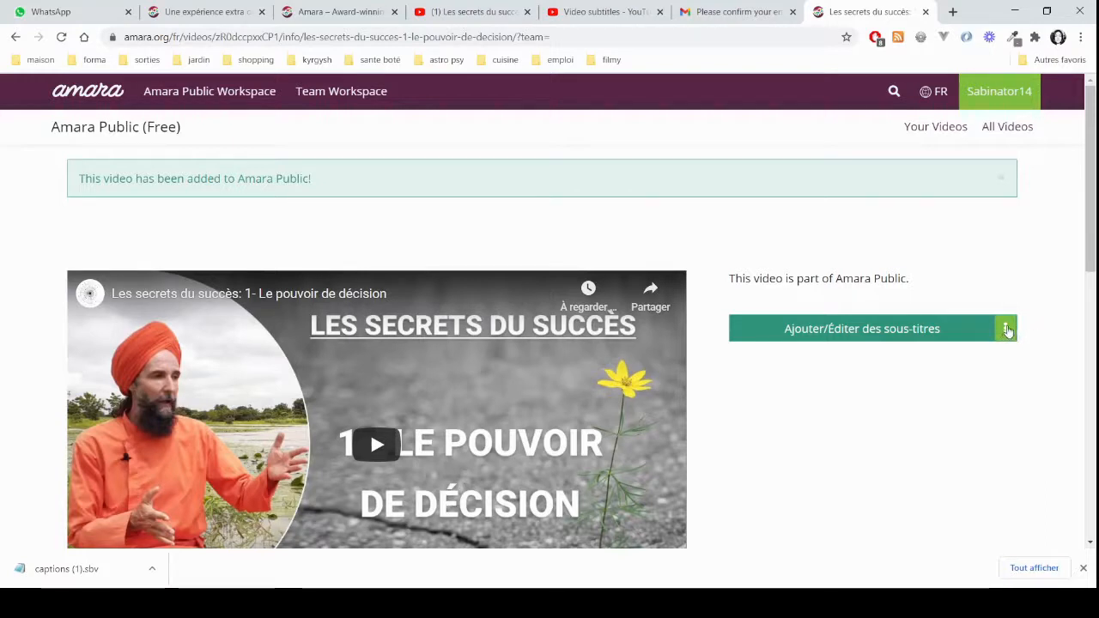
Step: Upload a subtitle file for the video with the language set to Français [fr]
click(1006, 331)
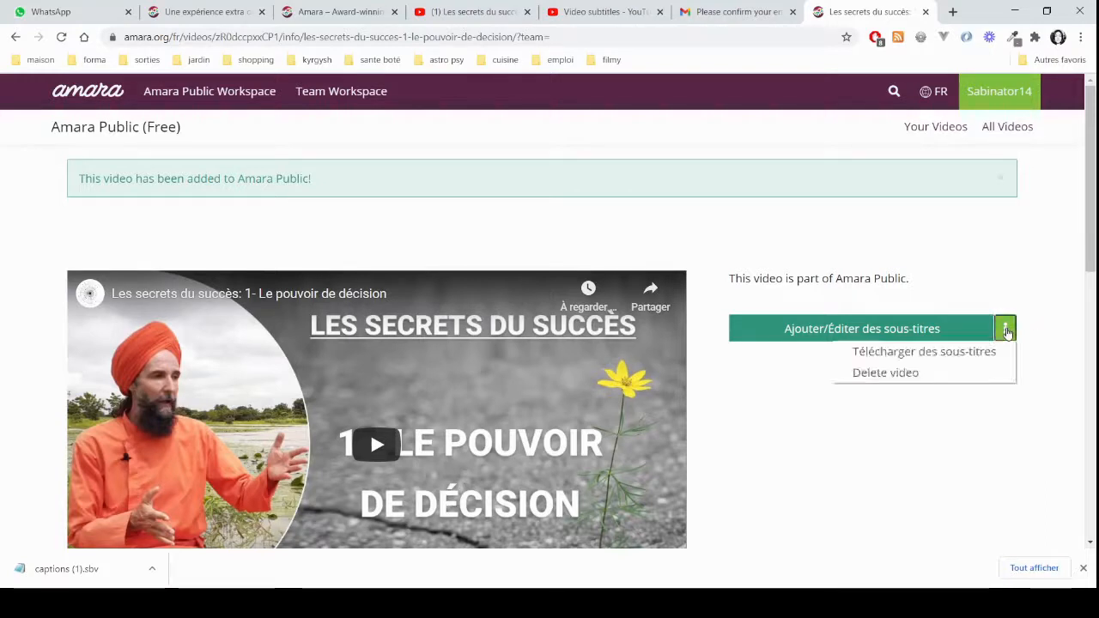
click(927, 354)
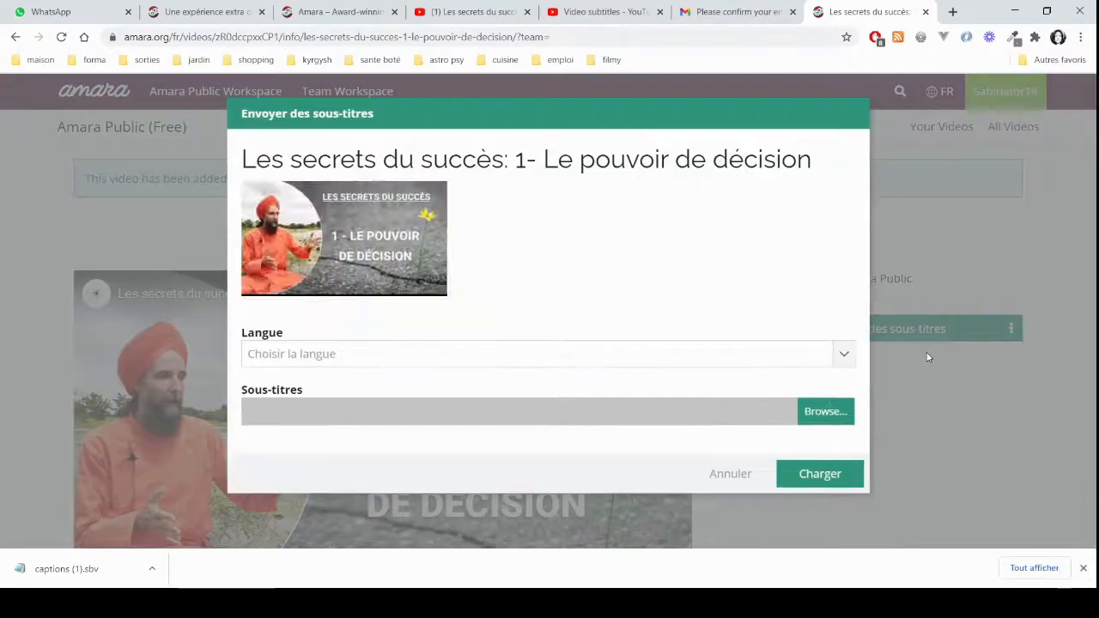
click(578, 354)
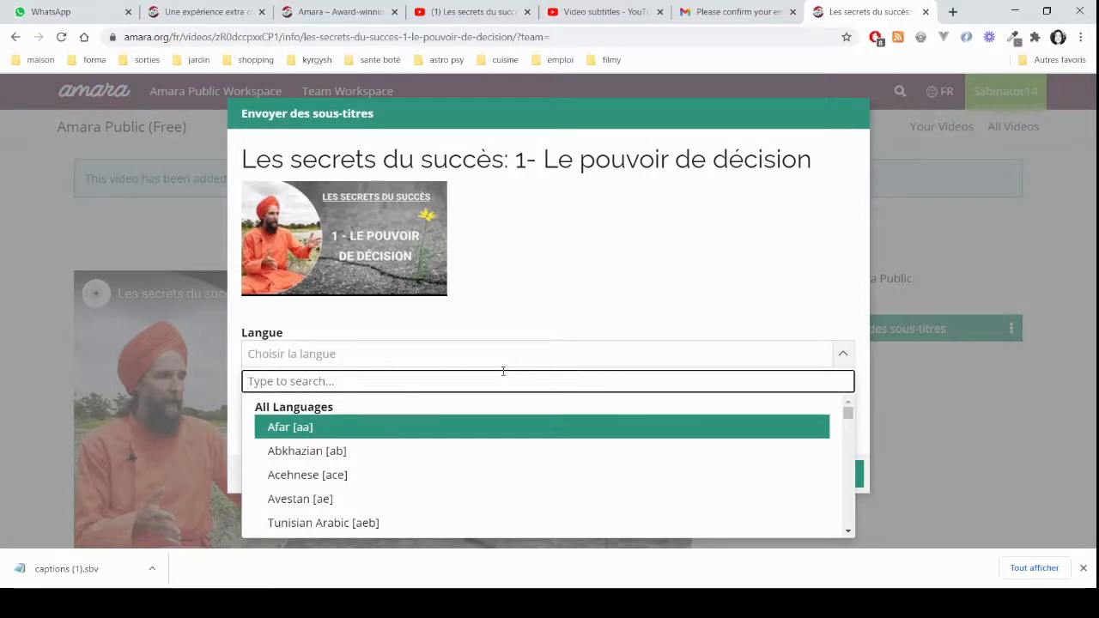
text(fra)
click(291, 426)
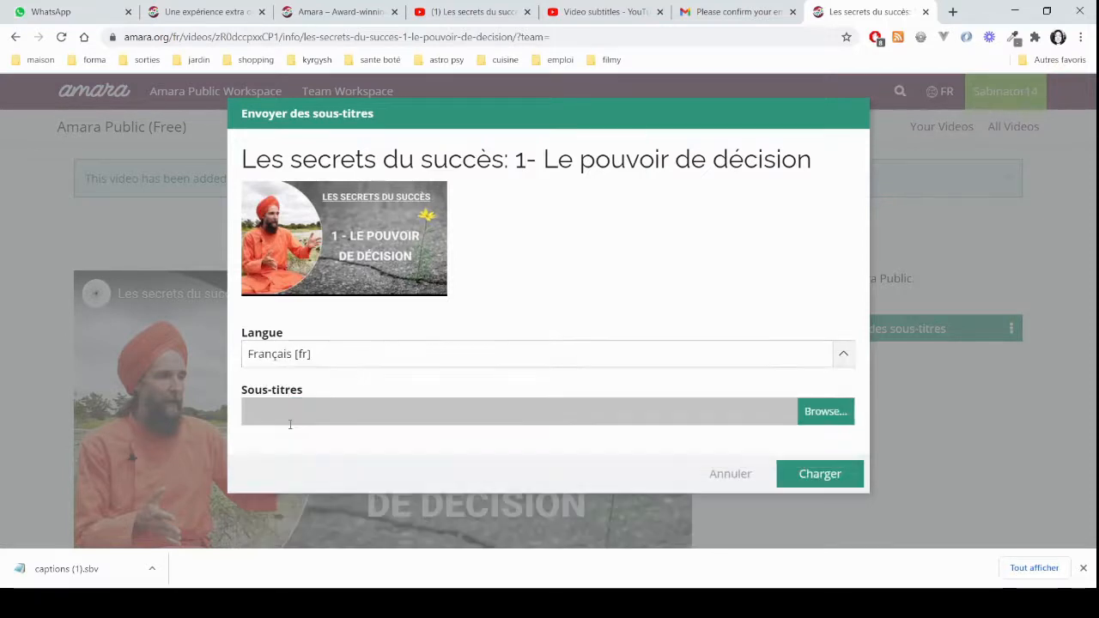
click(824, 413)
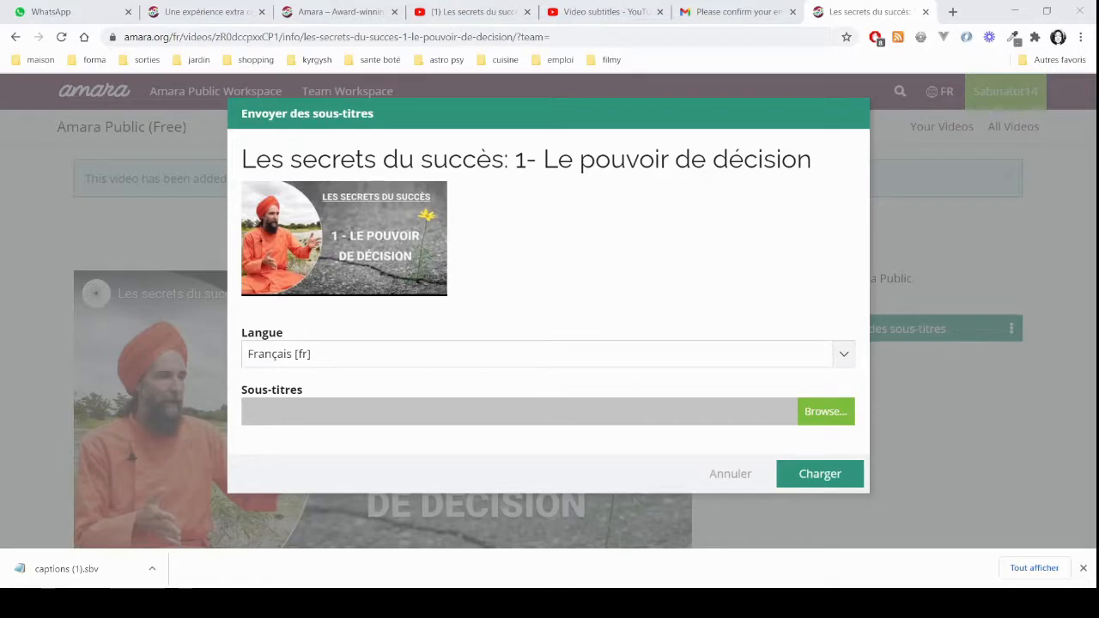
click(820, 475)
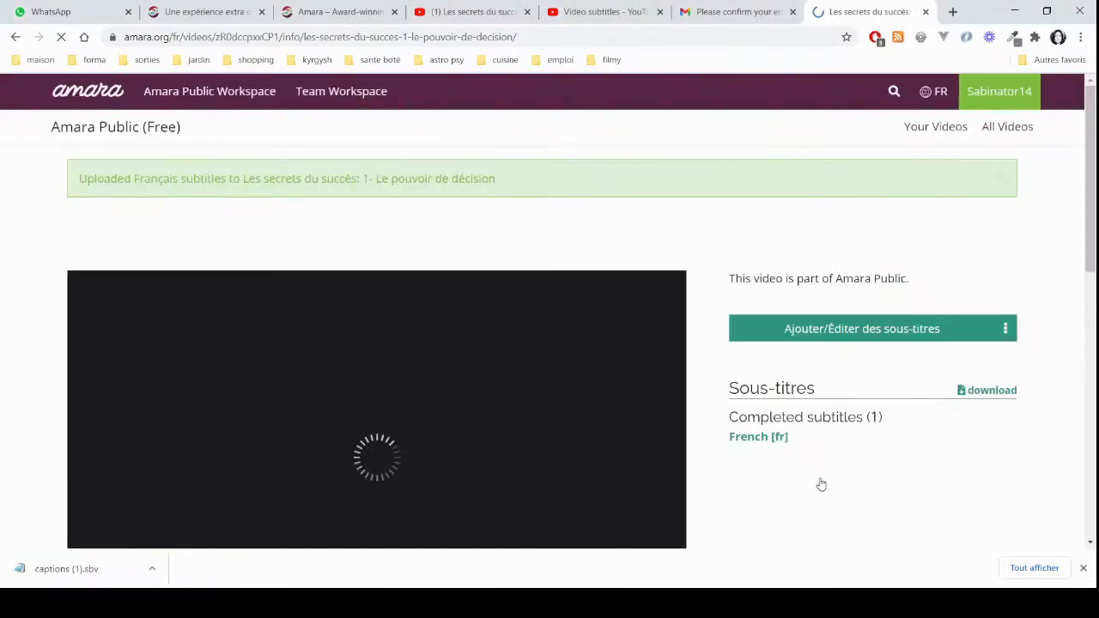
Step: Look over the video's subtitle list and open the completed French subtitles for viewing
scroll(834, 444, down, 2)
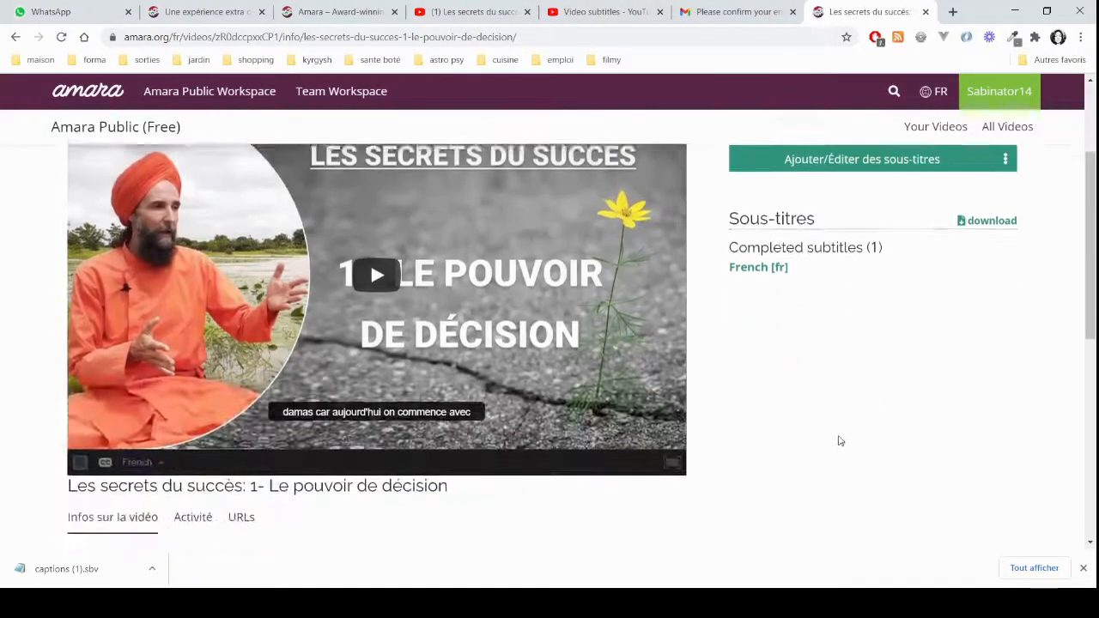
scroll(840, 440, up, 1)
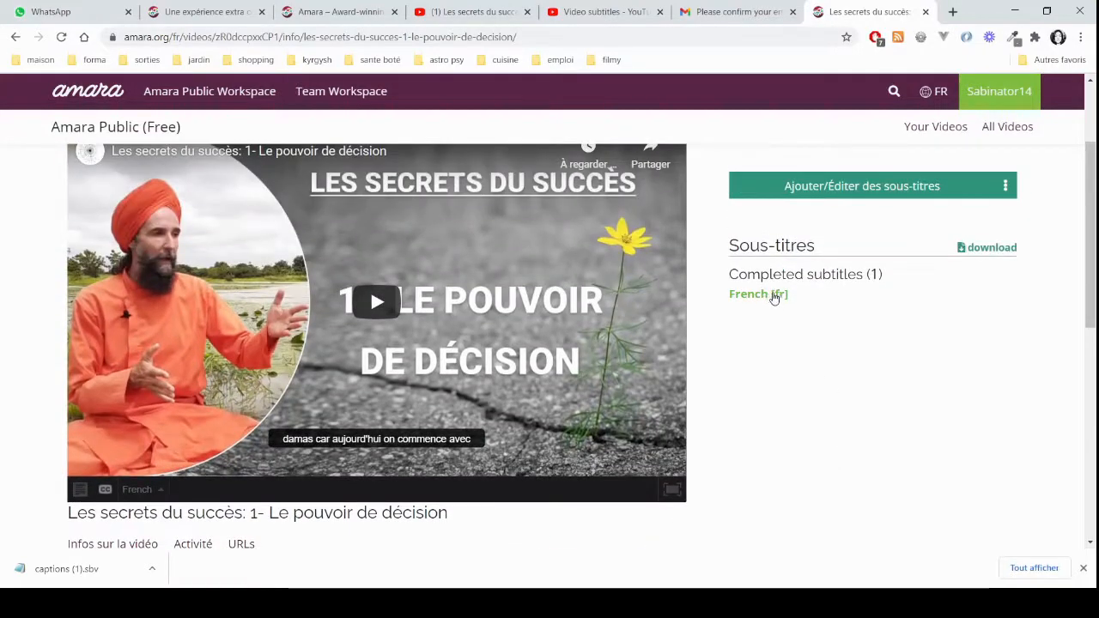
scroll(846, 361, down, 2)
scroll(838, 335, up, 2)
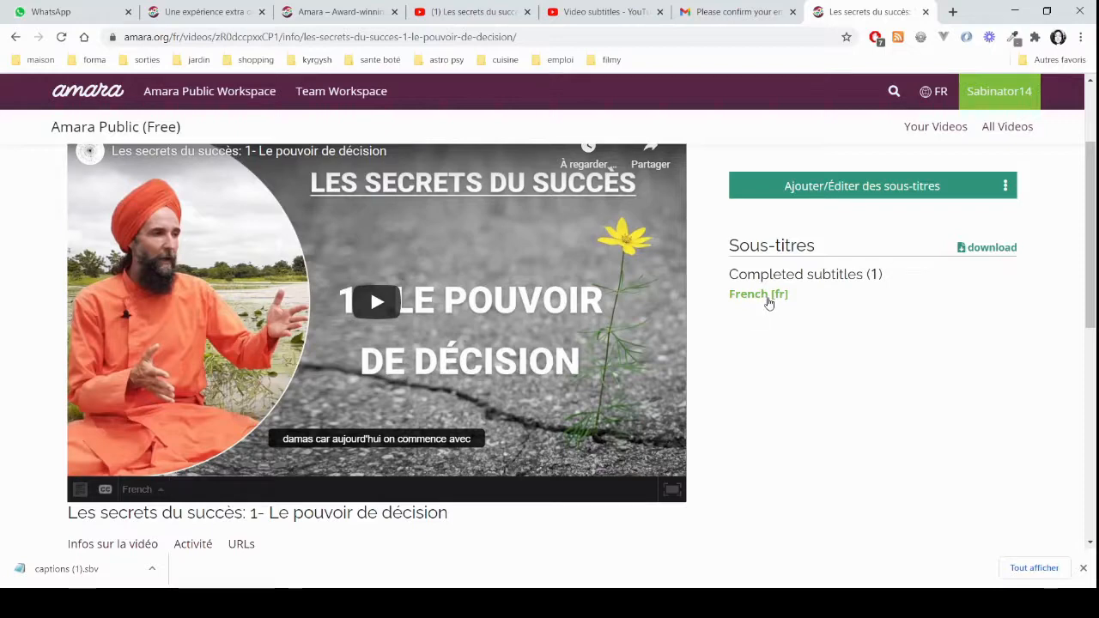
click(820, 187)
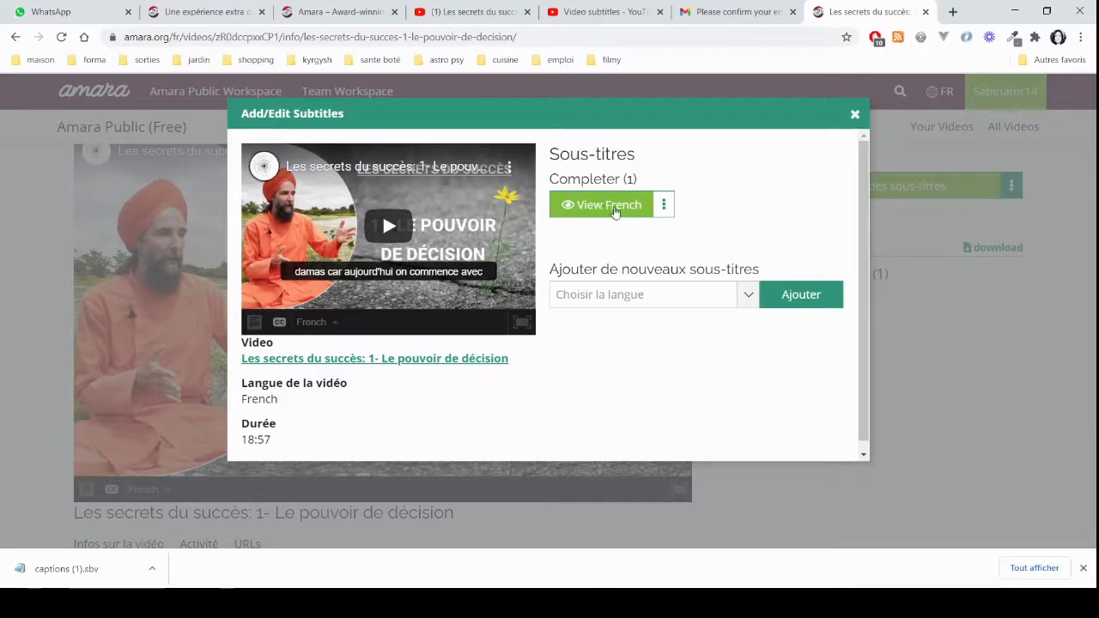
click(605, 208)
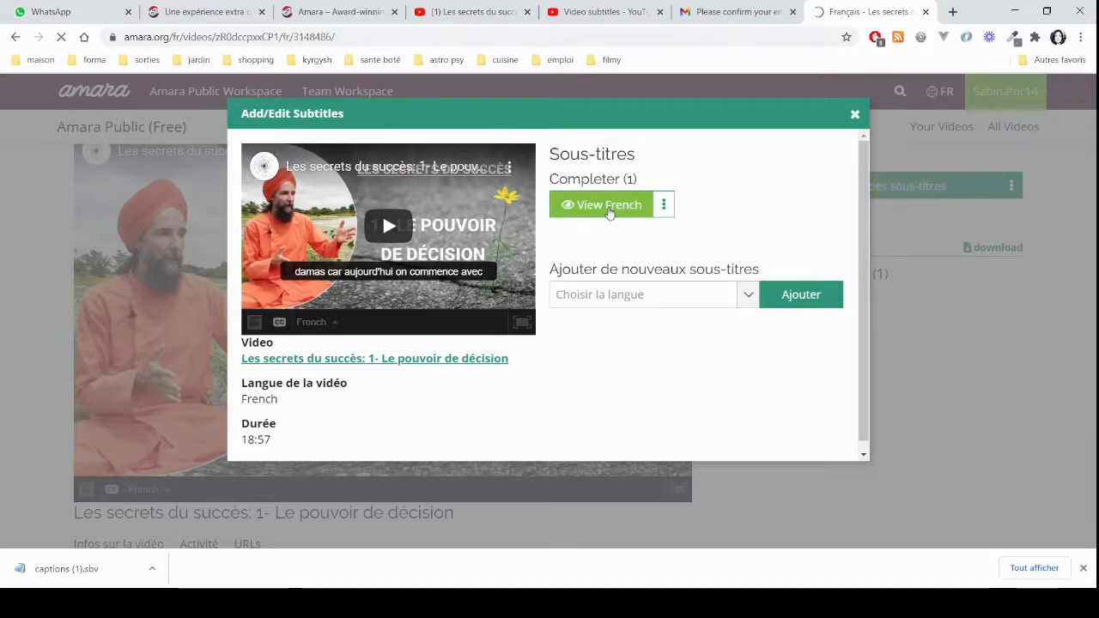
Step: Look through the timed lines of the French subtitles and open them for editing
scroll(912, 234, down, 3)
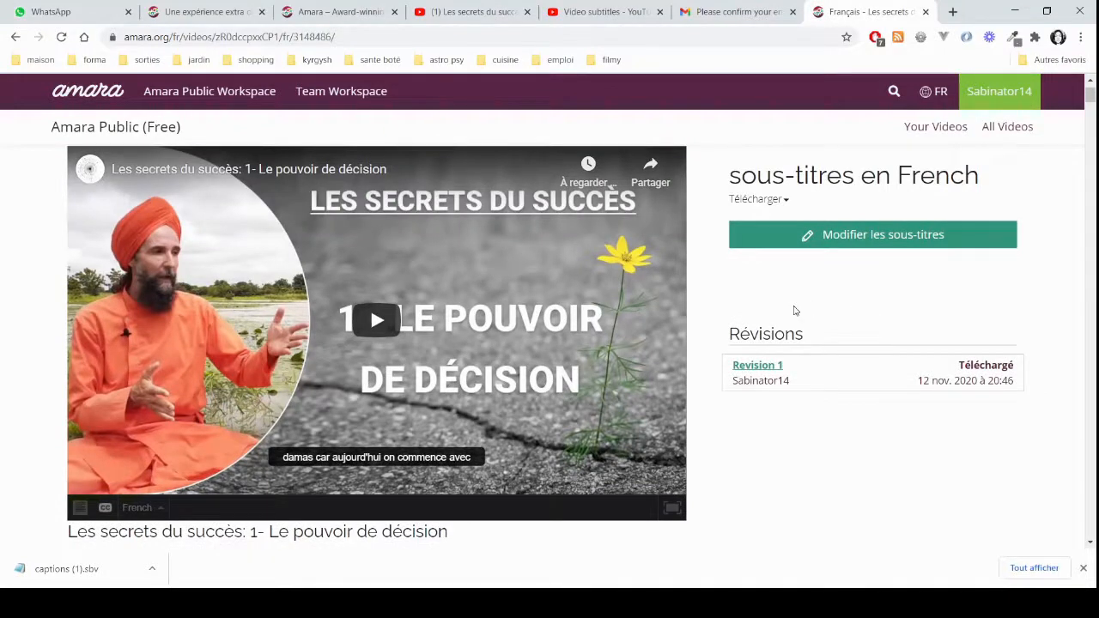
scroll(789, 310, down, 4)
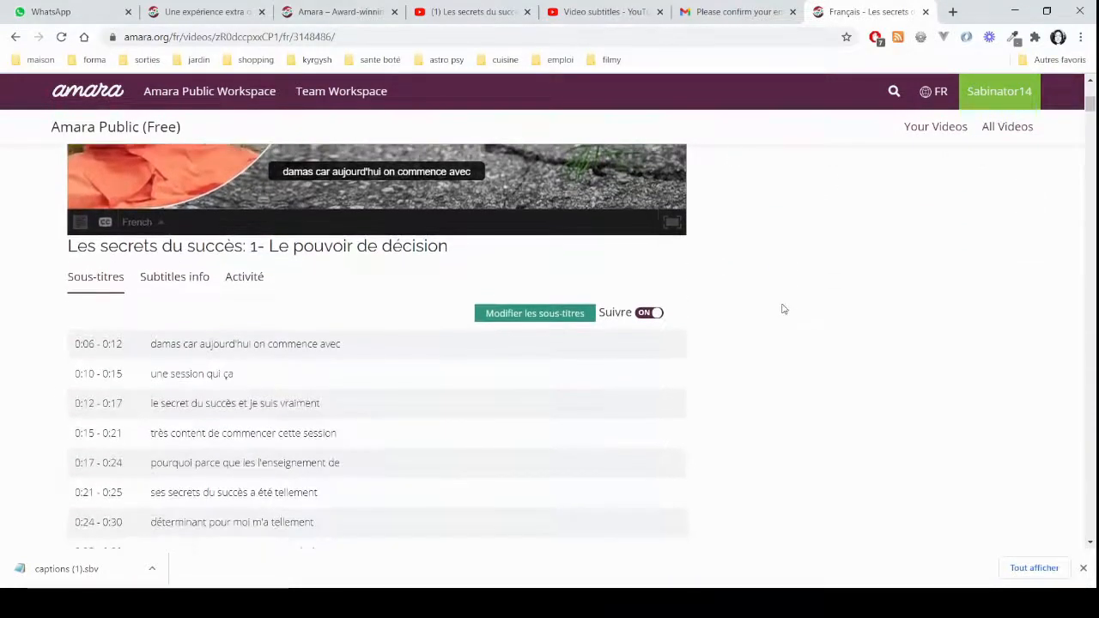
scroll(449, 375, down, 4)
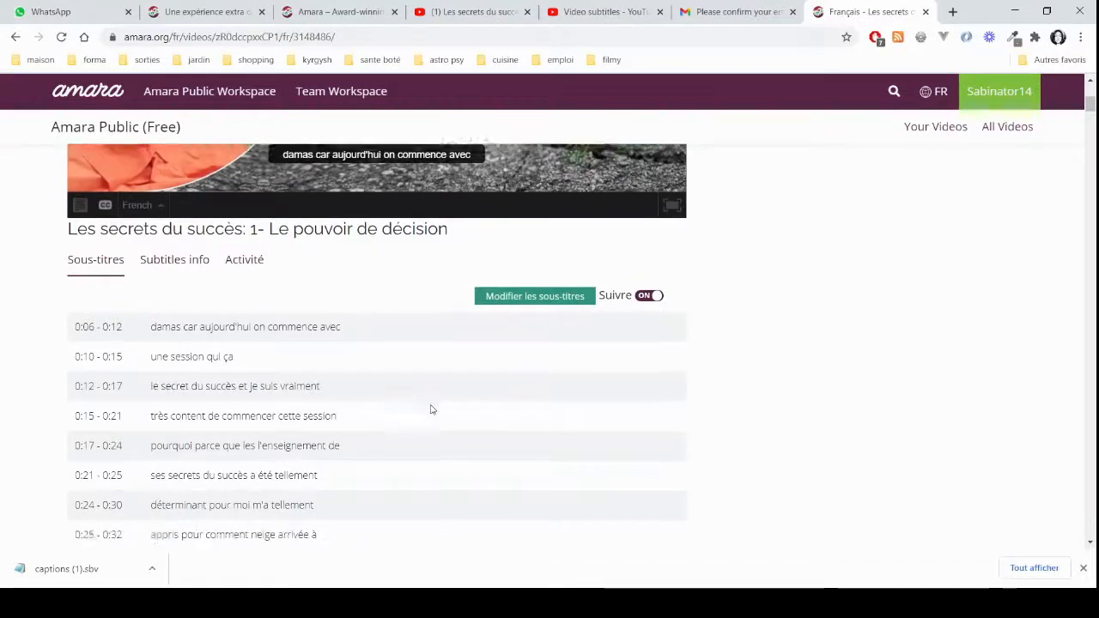
scroll(451, 375, down, 5)
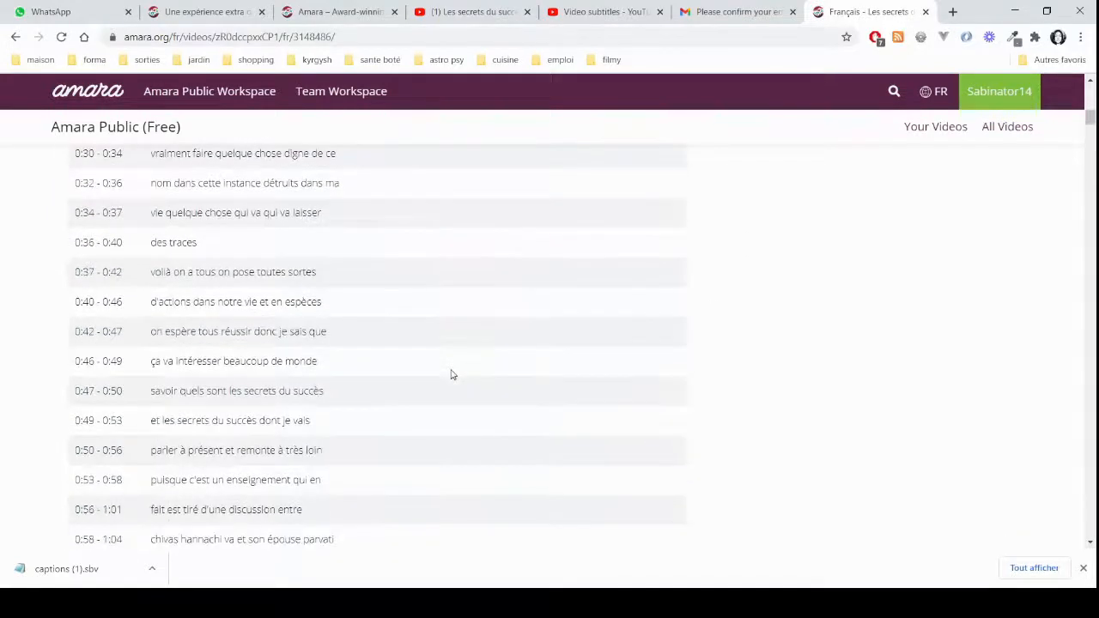
scroll(1008, 527, up, 10)
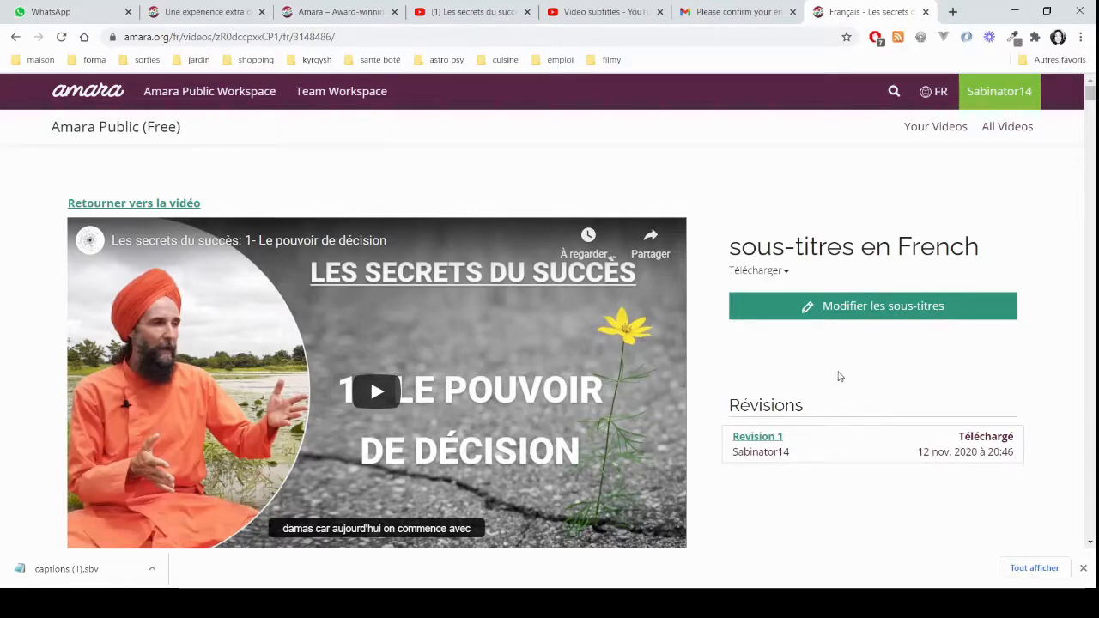
click(834, 315)
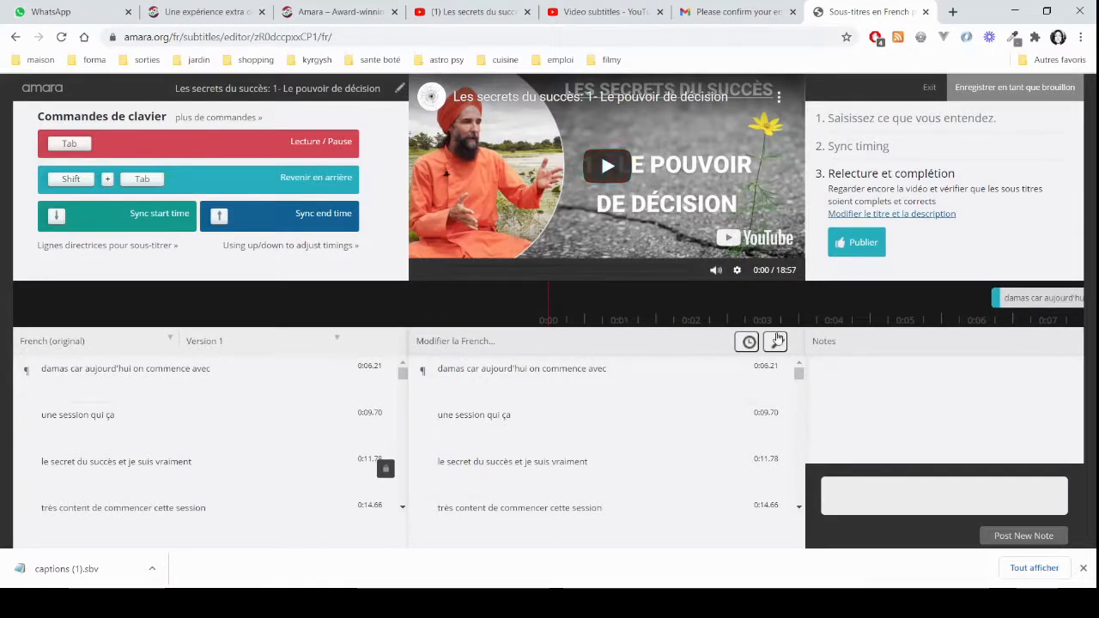
Step: Play the video's opening to about 0:08 and sync the first subtitle's end and the second subtitle's start at 0:07.59
click(616, 169)
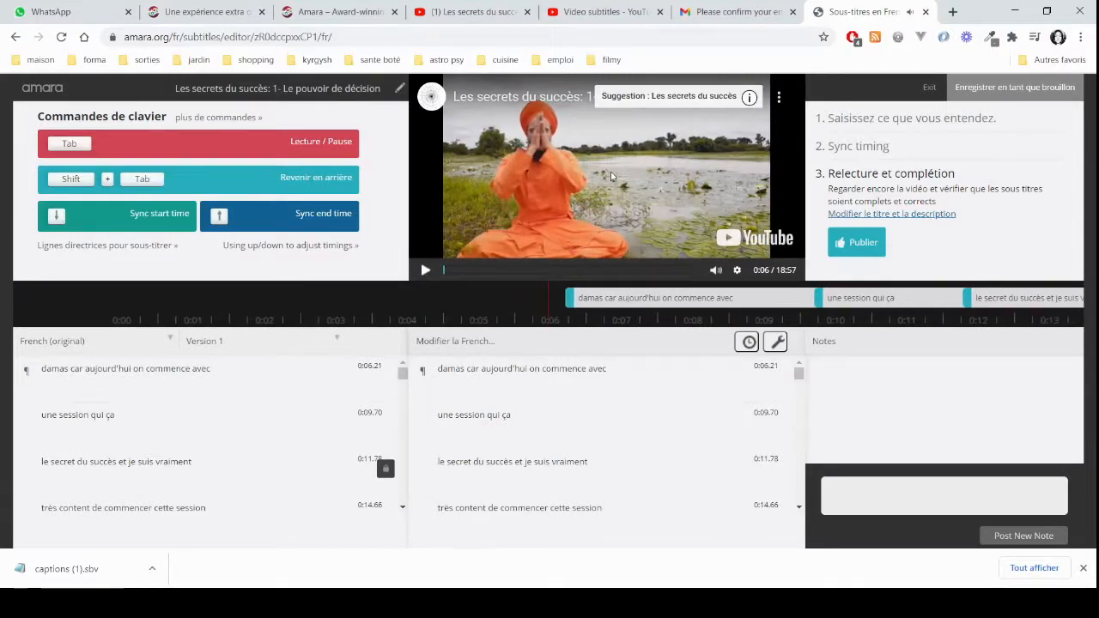
click(609, 174)
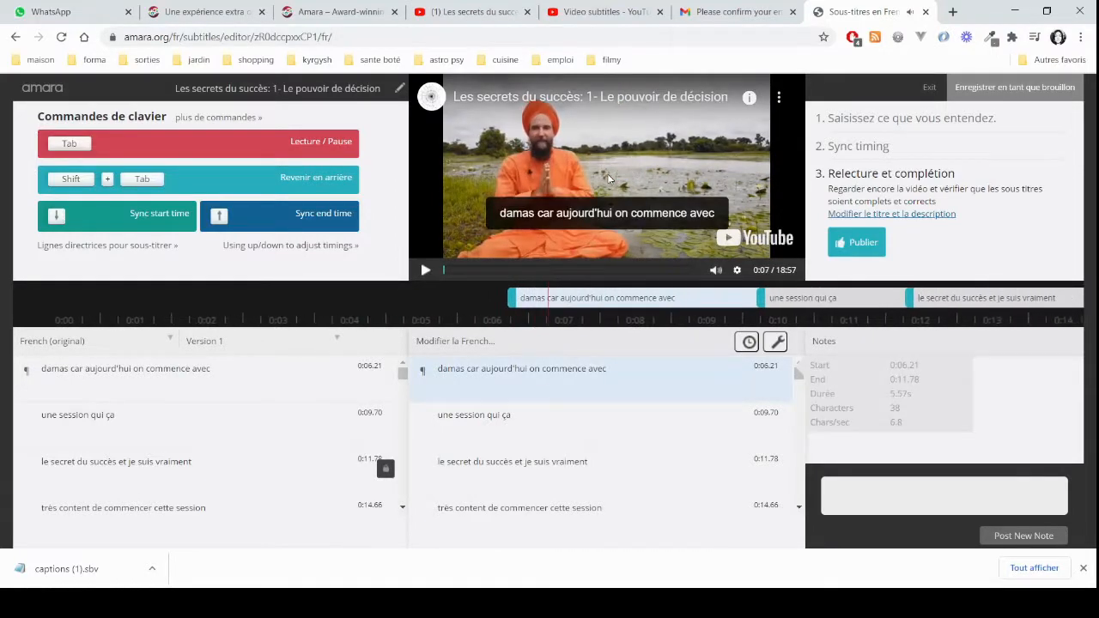
click(608, 177)
click(608, 177)
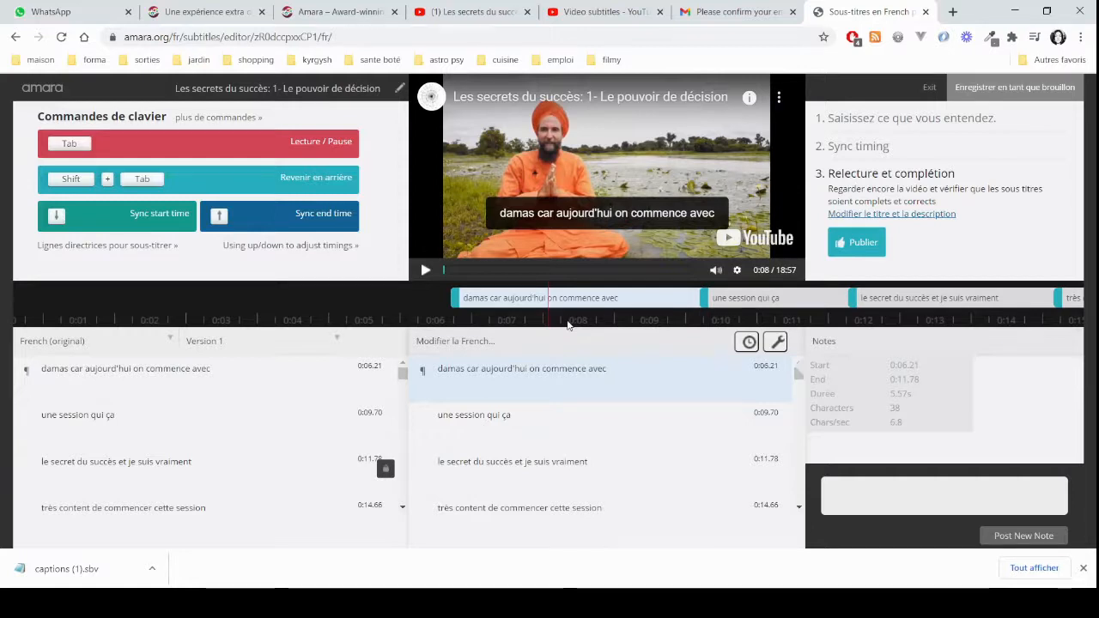
key(Up)
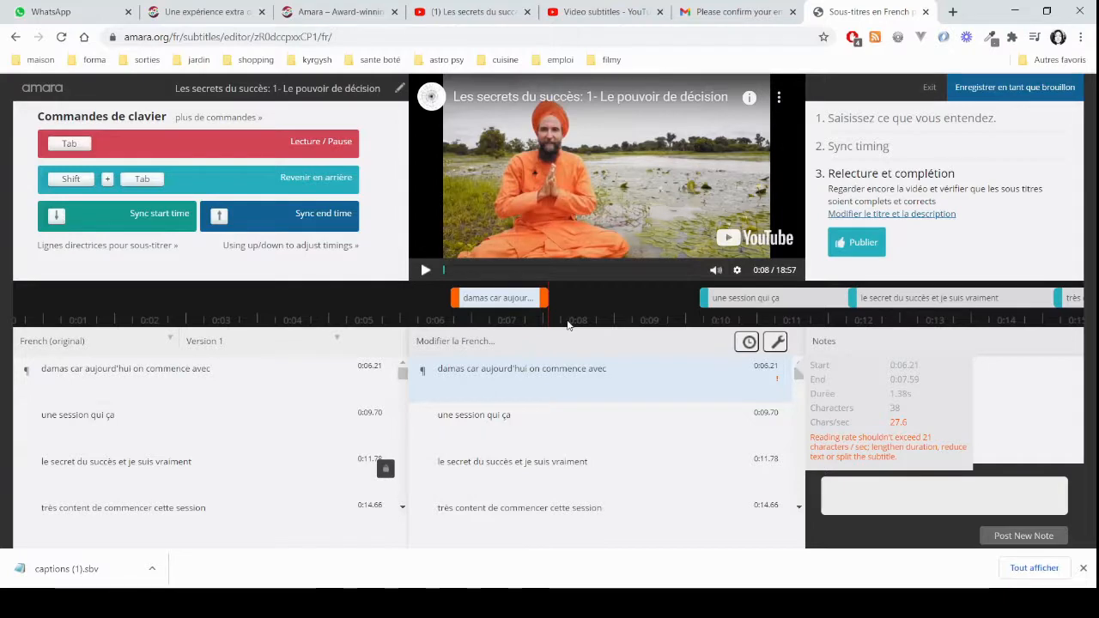
key(Down)
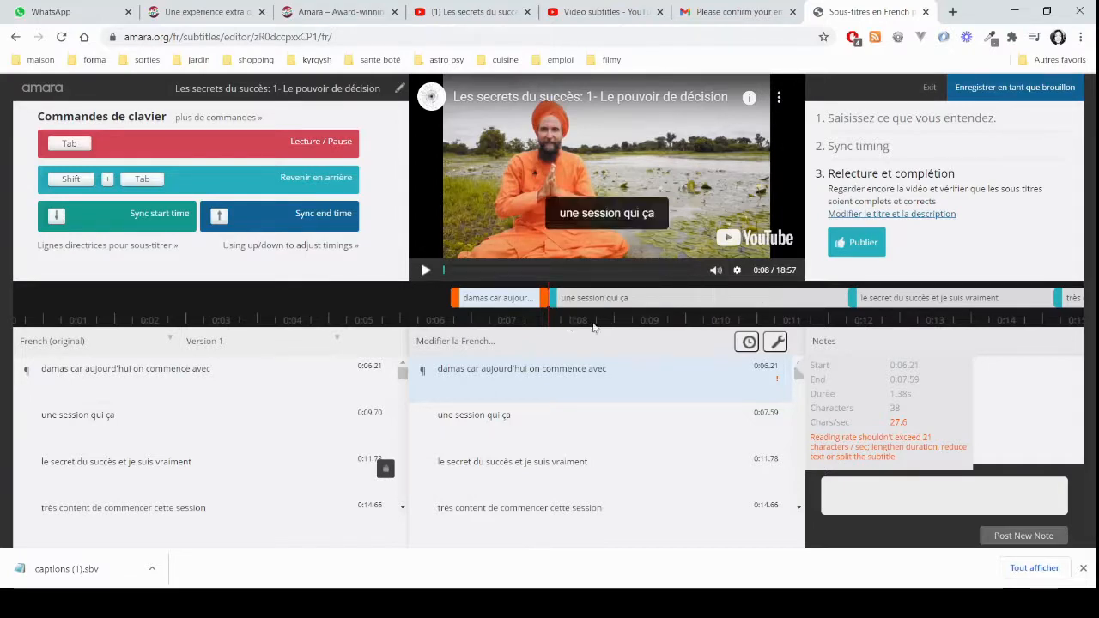
Step: Move through the timeline and resync the second subtitle's start to 0:10.94 and the third subtitle's start to 0:14.05
drag(620, 318, 368, 313)
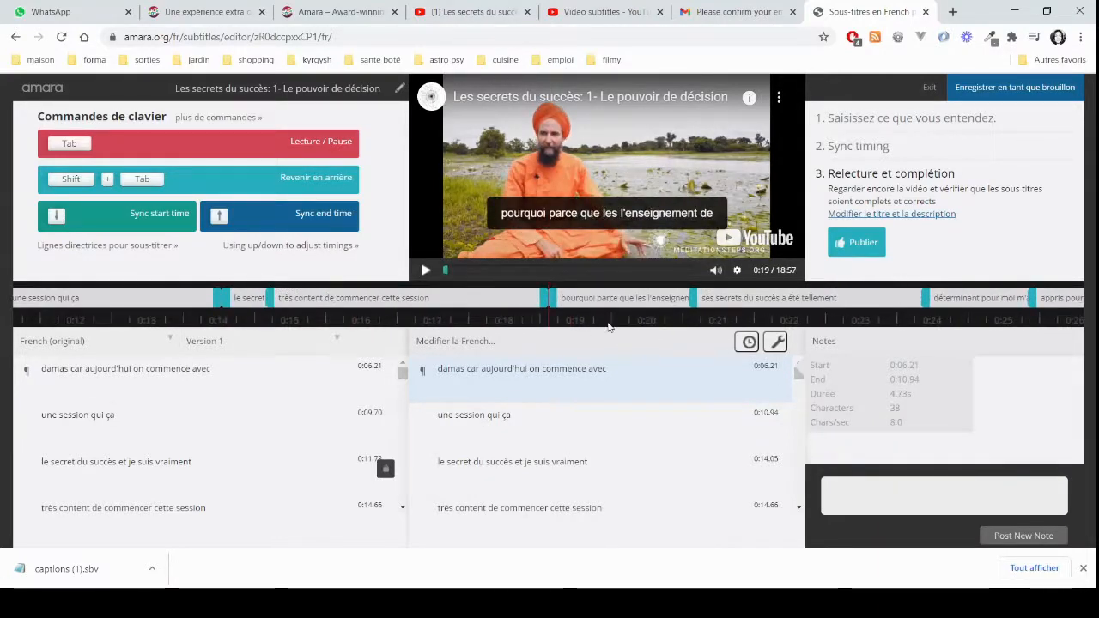
drag(609, 319, 1043, 317)
drag(556, 320, 597, 325)
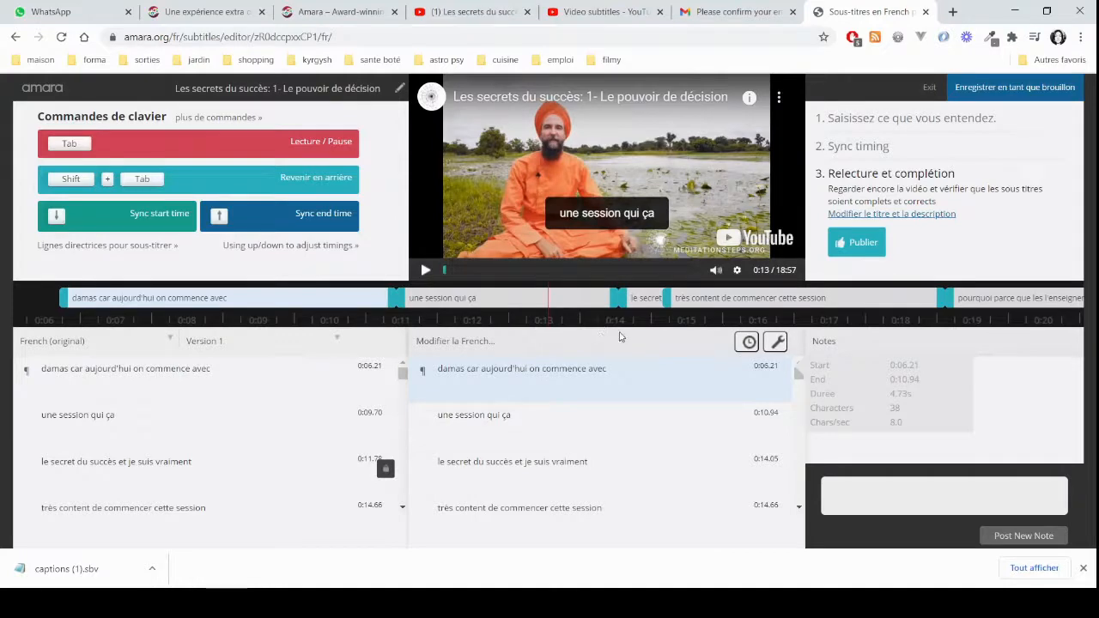
drag(616, 317, 593, 317)
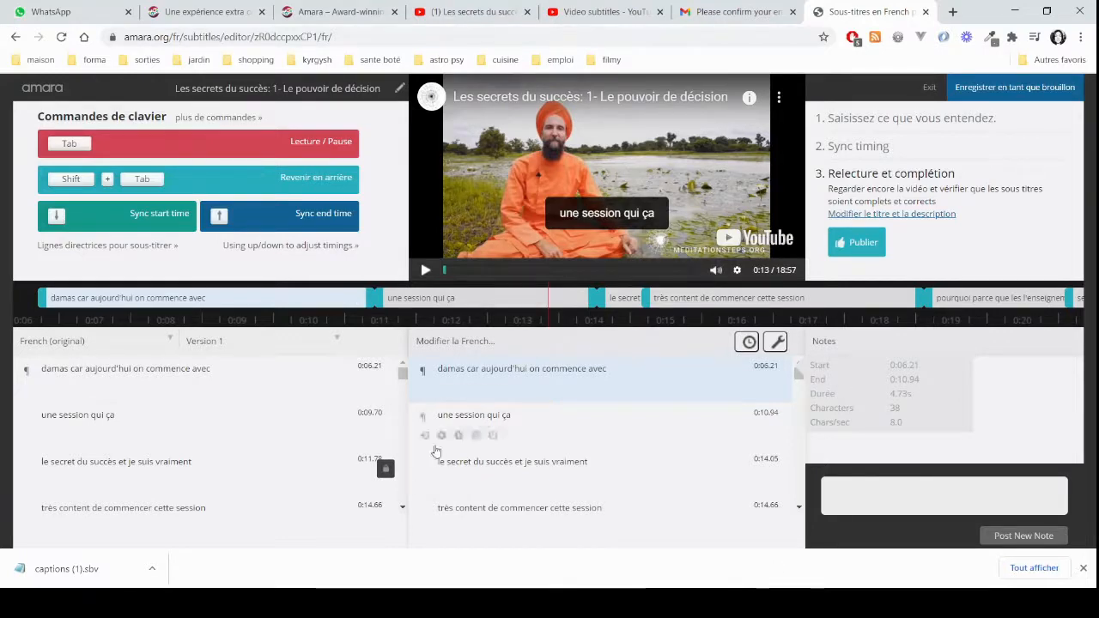
Step: Test the line-length limit by adding filler letters to the end of the first subtitle and removing them again
click(626, 368)
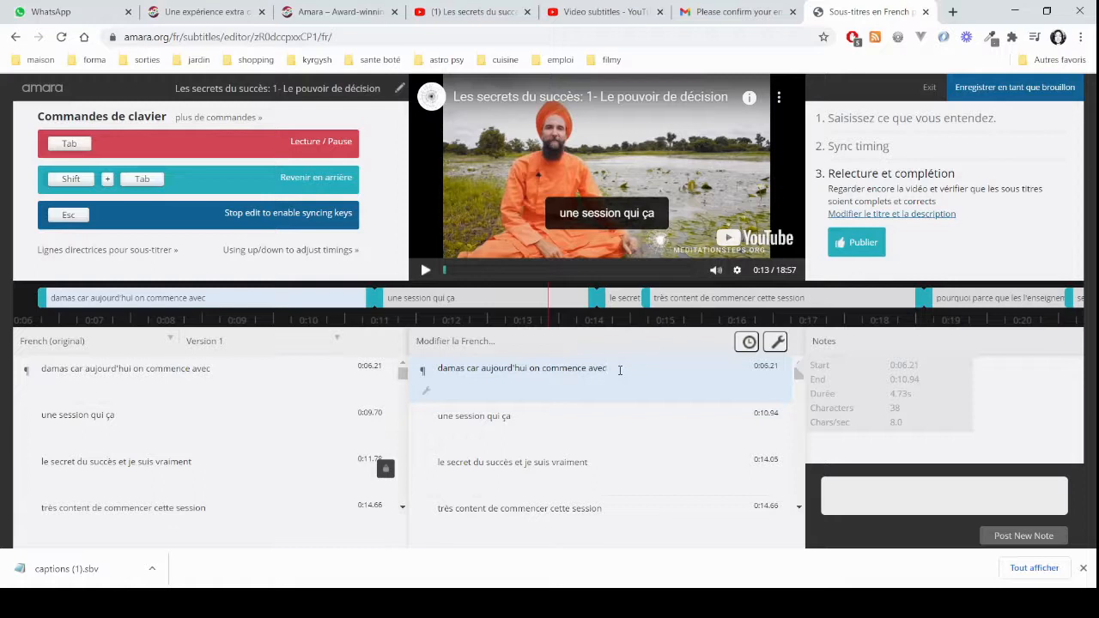
text(gkkkgkkg)
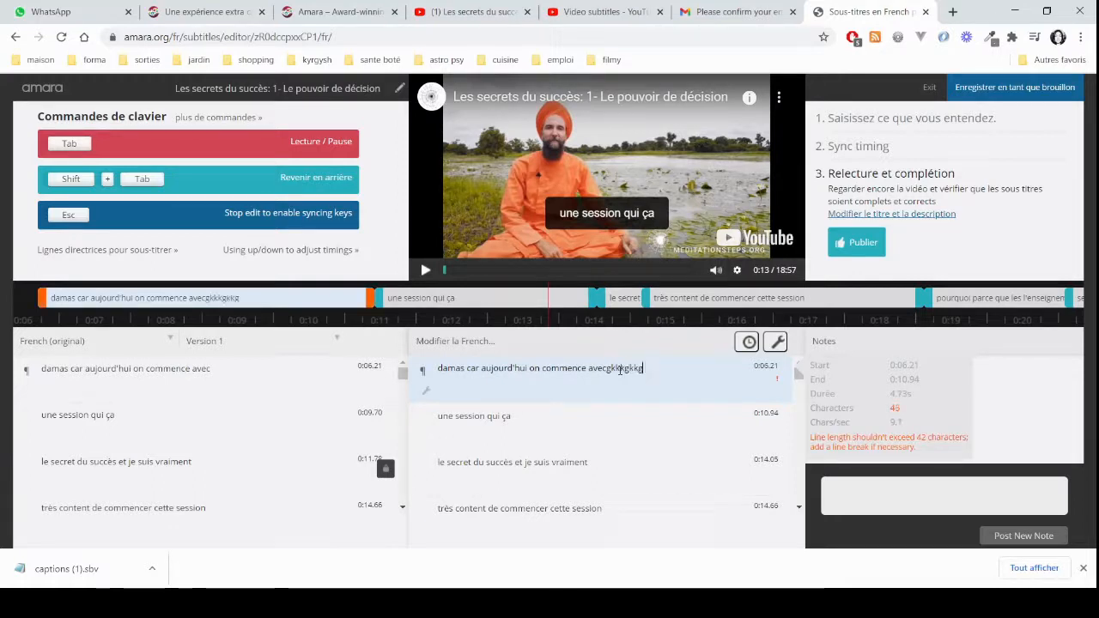
text(k)
key(BackSpace)
key(BackSpace)
key(BackSpace)
key(BackSpace)
key(BackSpace)
key(BackSpace)
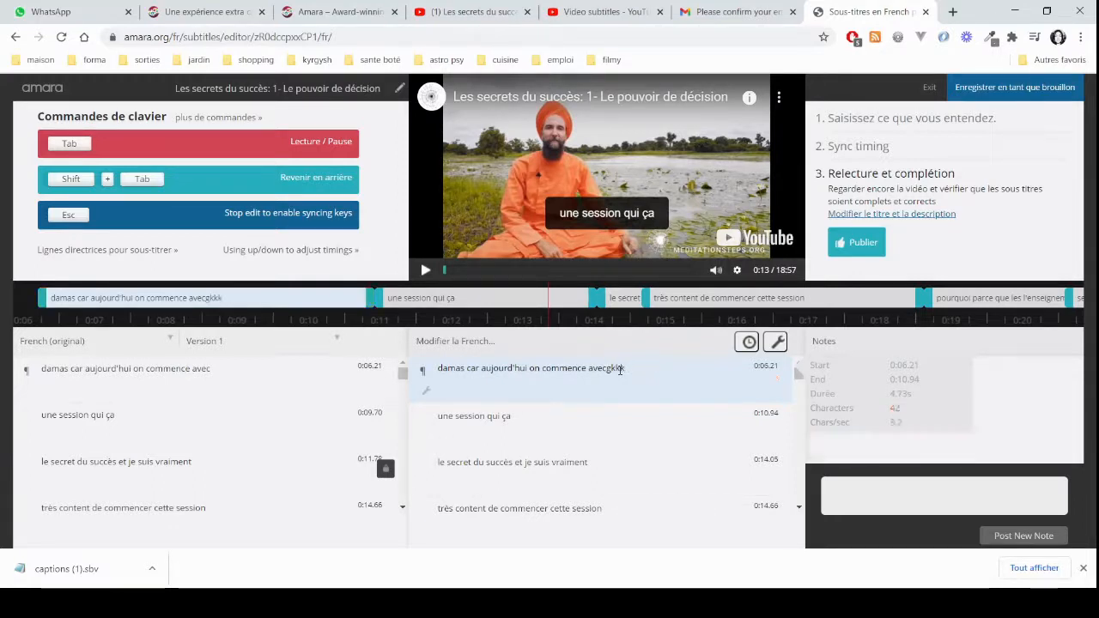
text(gggg)
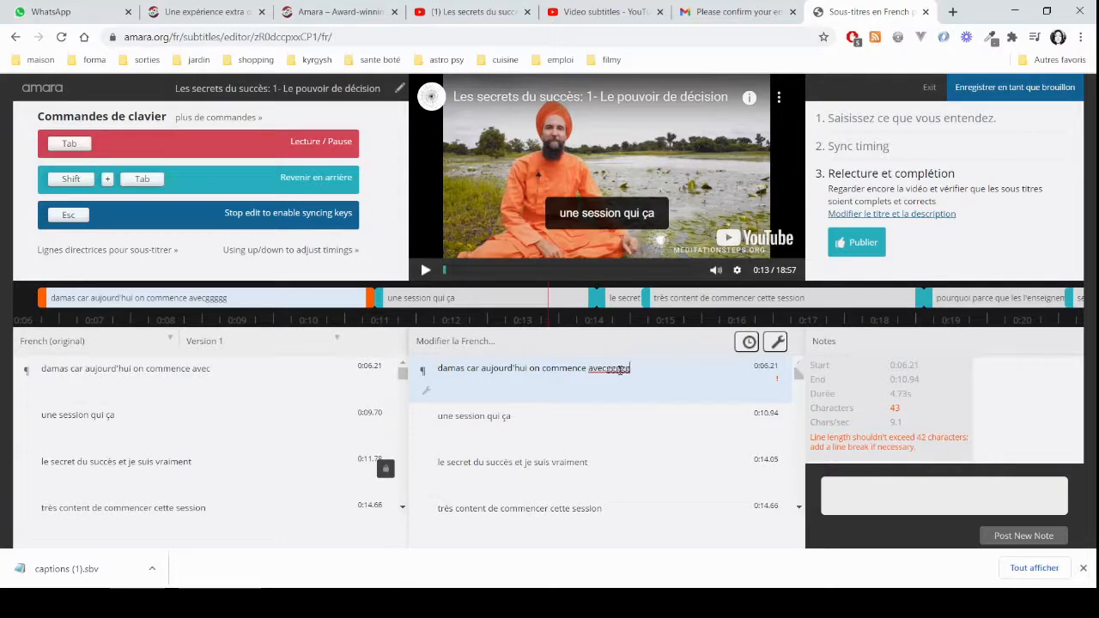
key(BackSpace)
key(BackSpace)
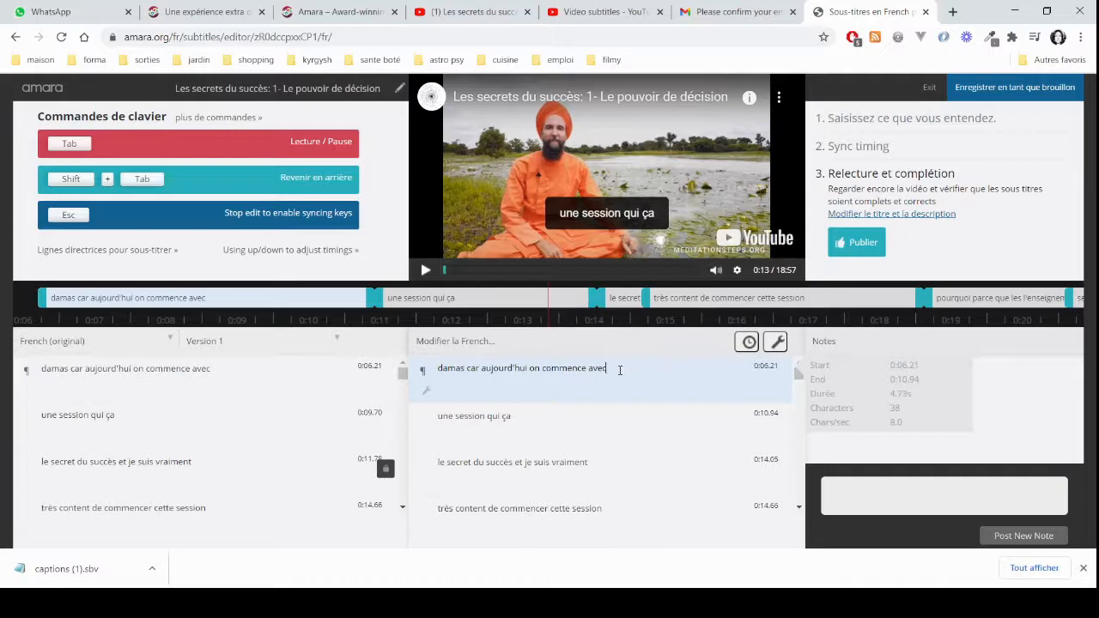
text(ffffff)
key(BackSpace)
key(BackSpace)
key(BackSpace)
key(BackSpace)
key(BackSpace)
key(Left)
key(Left)
key(Left)
key(Left)
key(Left)
key(Left)
key(Left)
key(Left)
key(Left)
key(Left)
key(Left)
key(Left)
key(Left)
key(Left)
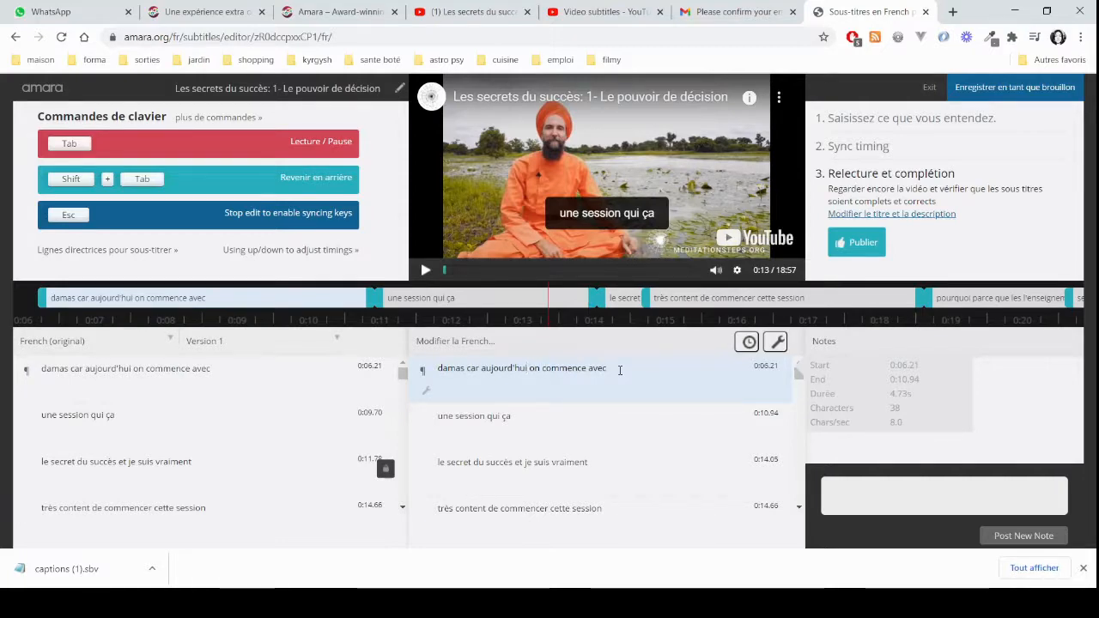
key(Right)
key(Right)
key(Right)
key(Right)
key(Right)
key(Right)
key(Right)
key(Right)
key(Right)
key(Right)
key(Right)
key(Right)
key(Right)
key(Right)
key(Right)
Step: Append "dddddd" to the first subtitle and insert a line break before "commence"
text(dddddd)
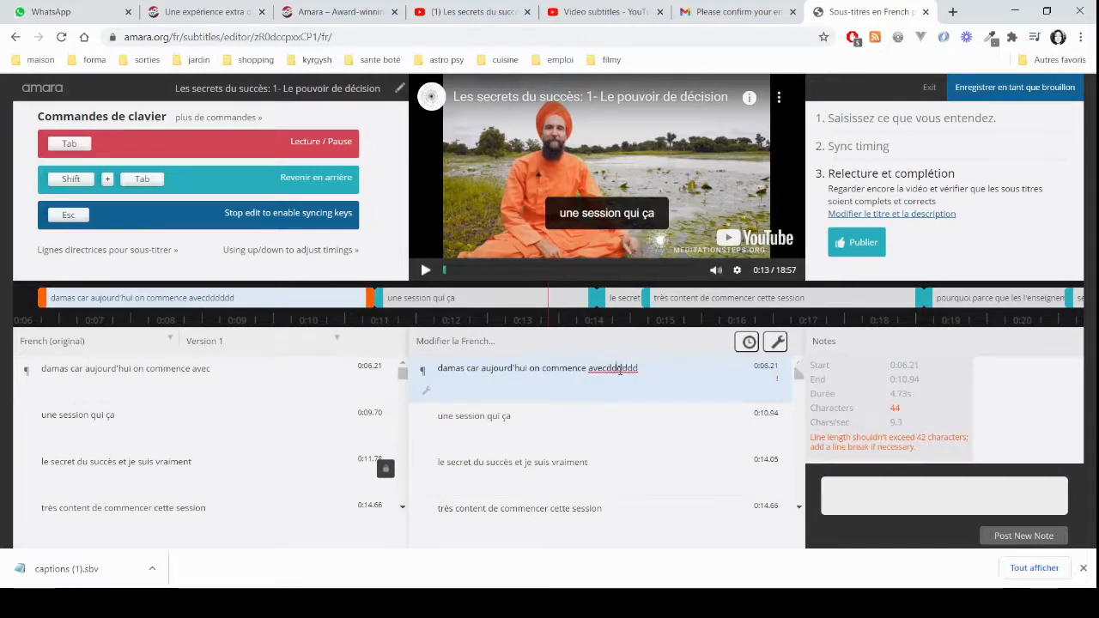
key(Left)
key(Left)
key(Left)
key(Left)
key(Left)
key(Left)
key(Left)
key(Left)
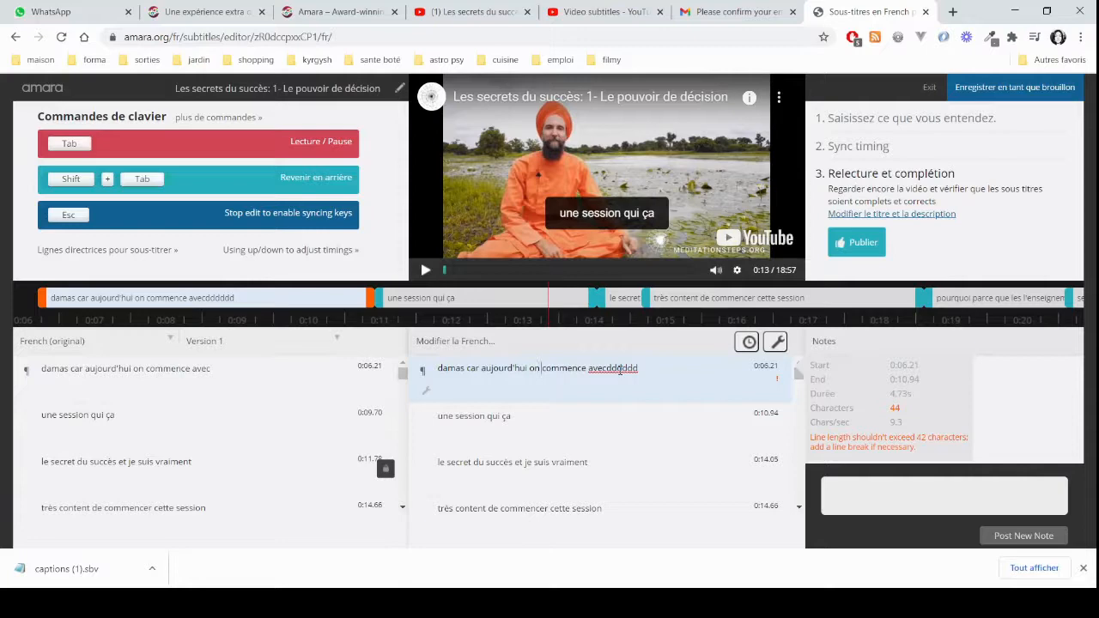
key(shift+Return)
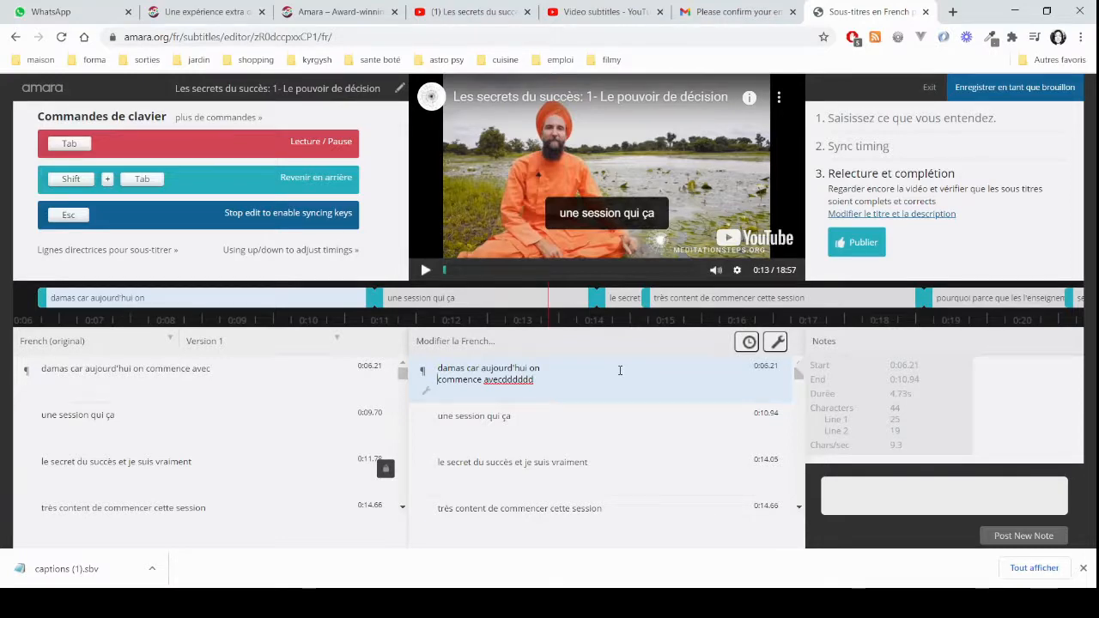
Step: Split "commence avec" into its own subtitle and change the first subtitle's text to "Namaskar! Aujourd'hui on"
key(Return)
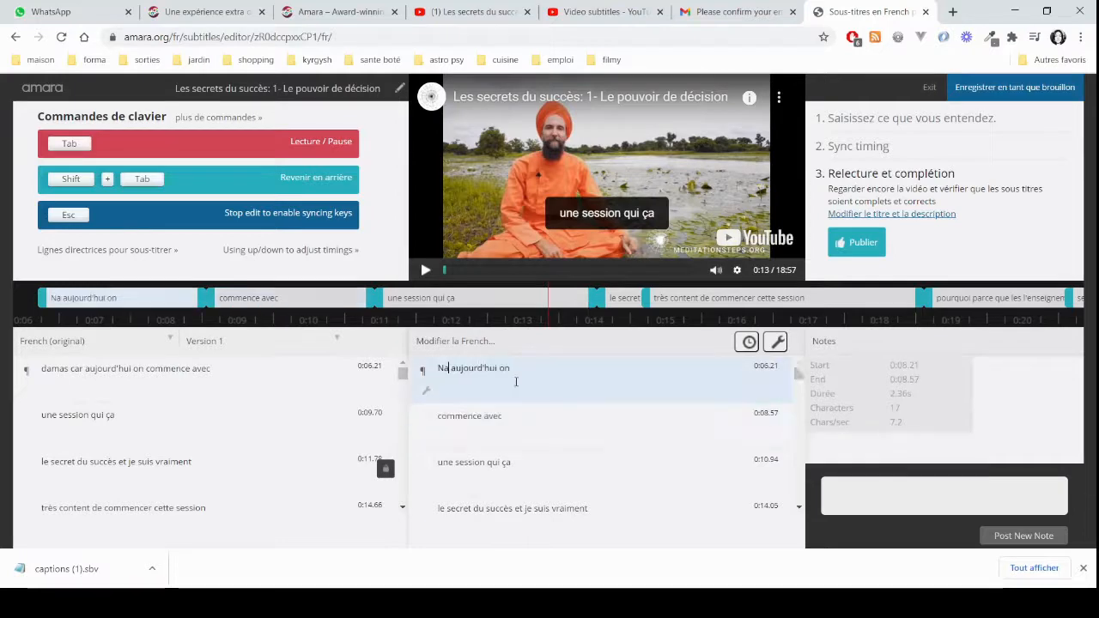
text(maskar)
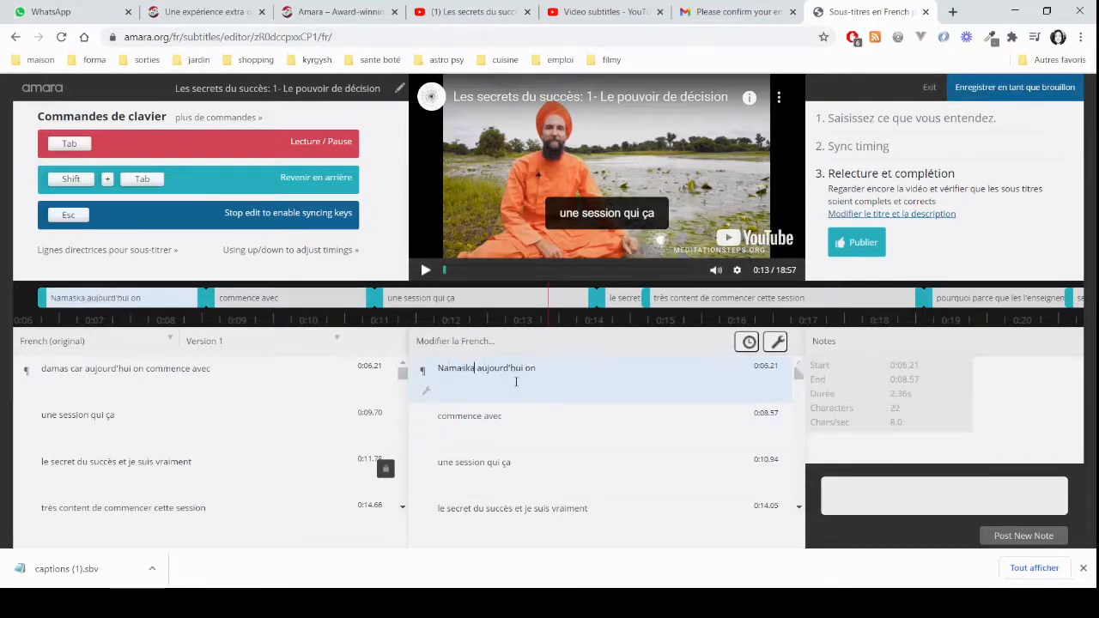
text(!)
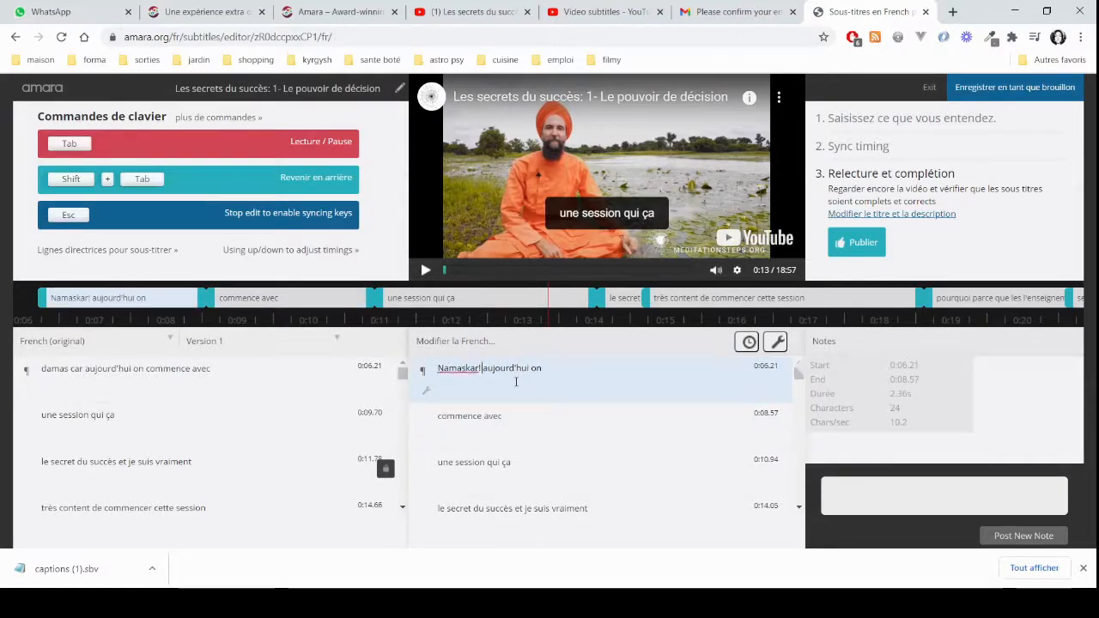
key(Right)
key(Delete)
text(A)
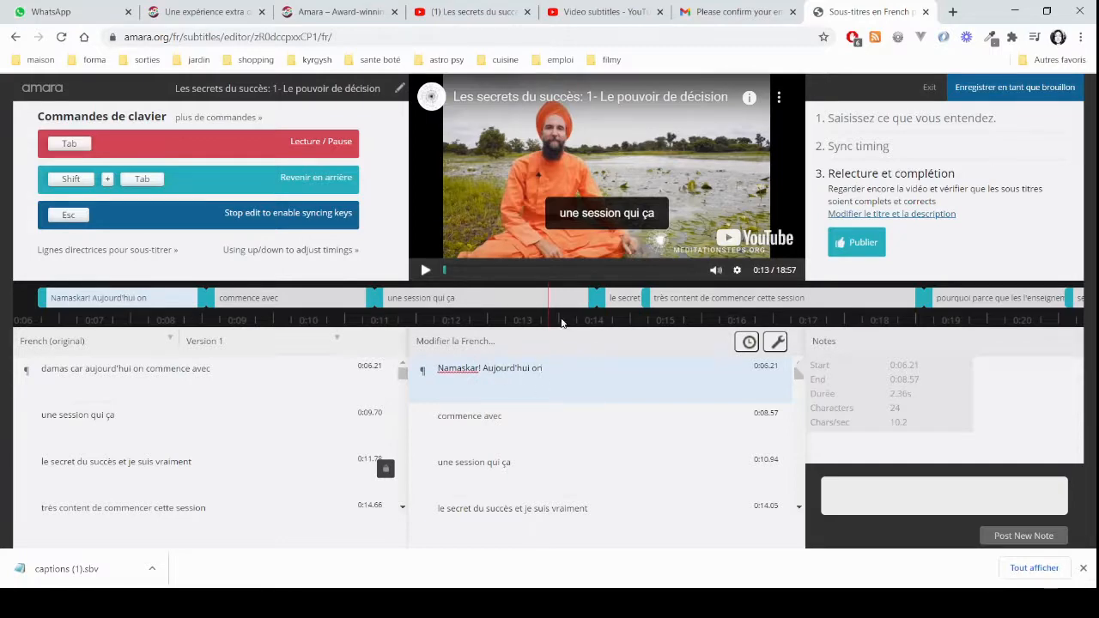
key(Escape)
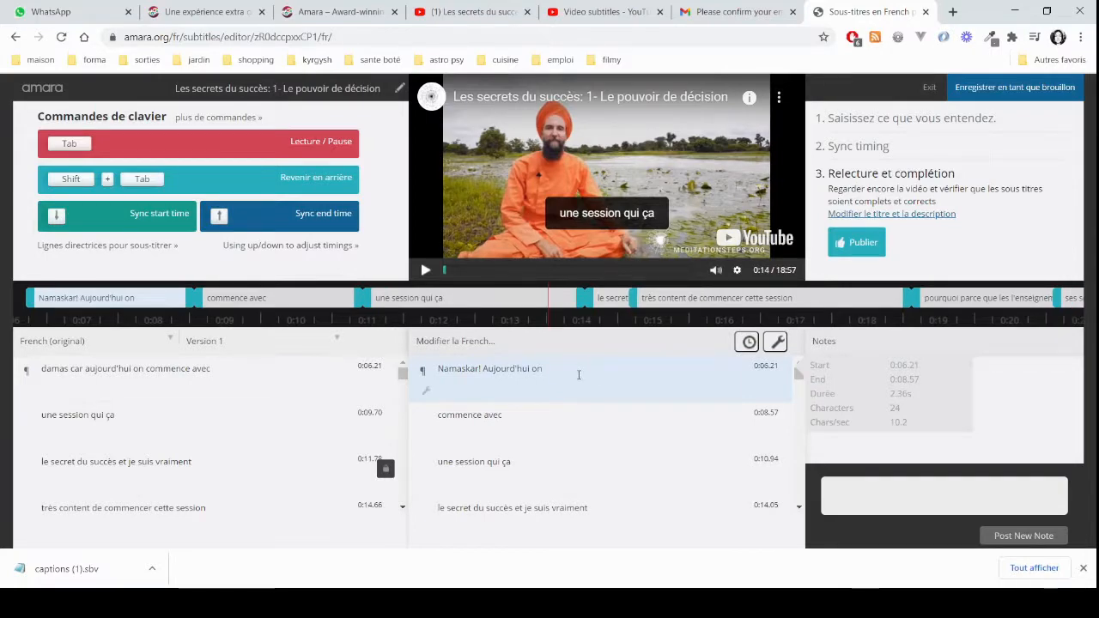
Step: Set the first subtitle's start to 0:06.34, save the subtitles as a draft and exit the editor
drag(572, 309, 1059, 304)
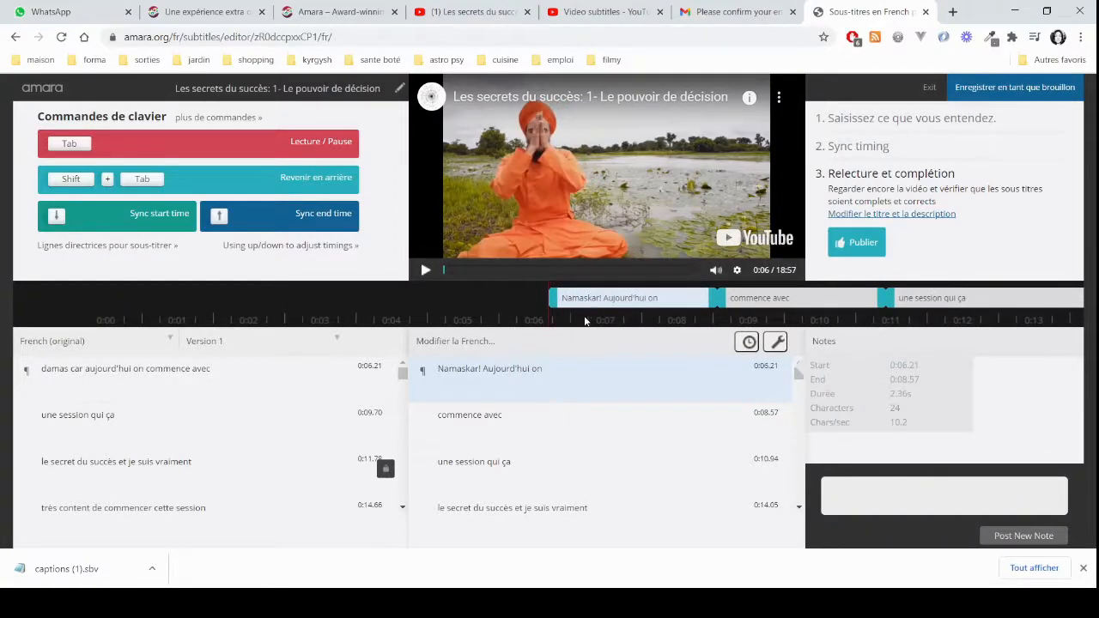
drag(586, 323, 551, 300)
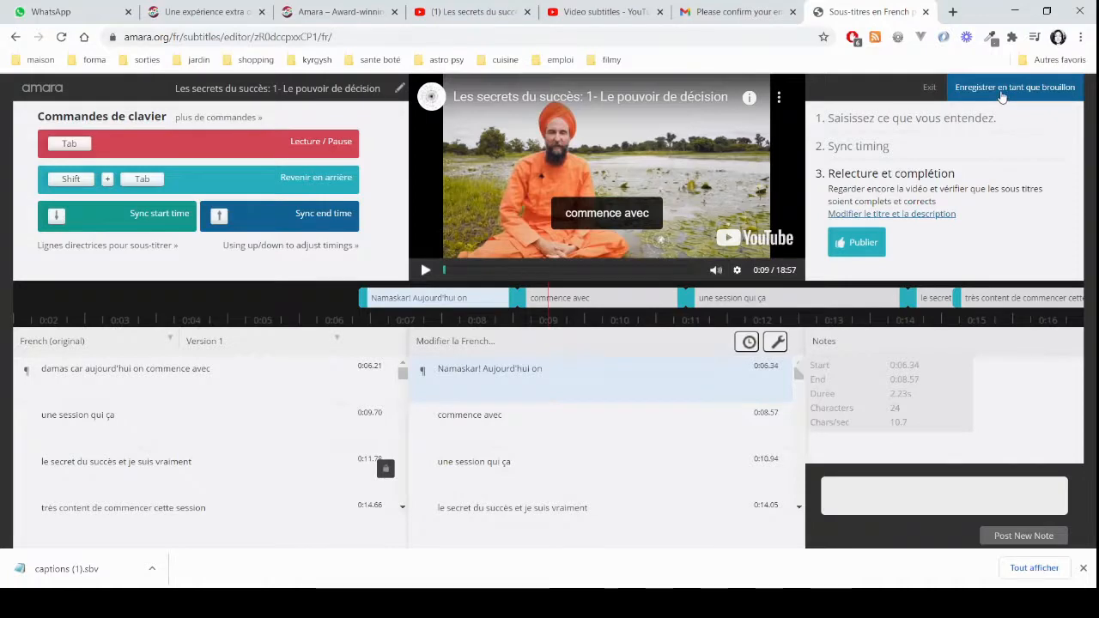
click(1002, 90)
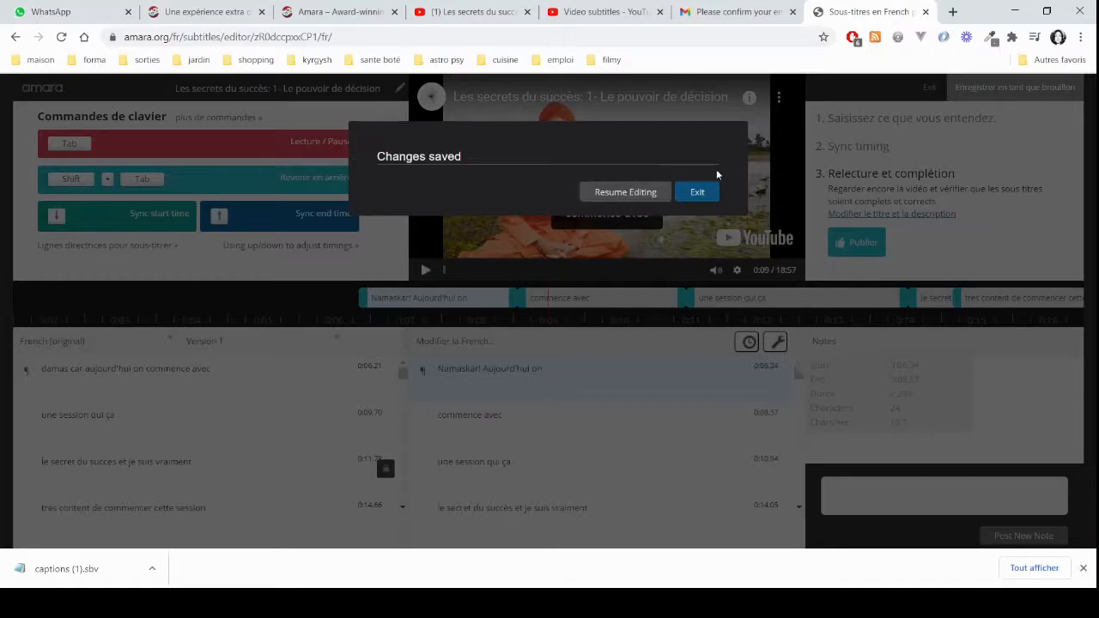
click(702, 196)
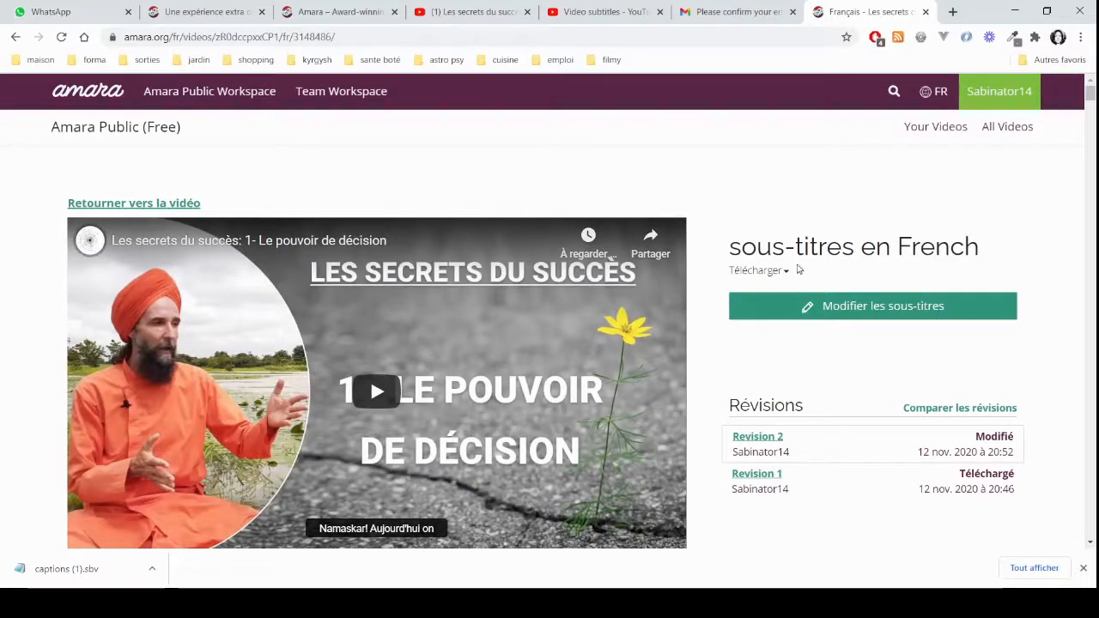
Step: Check the revisions of the saved French subtitles and the file formats offered for downloading them
scroll(1087, 266, down, 2)
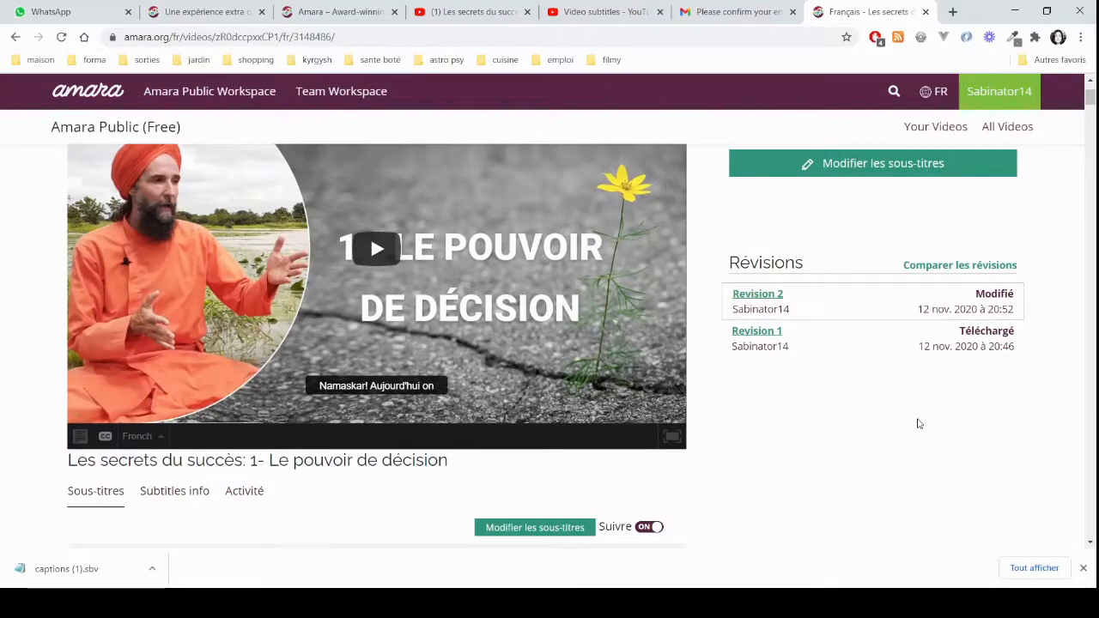
scroll(917, 422, up, 2)
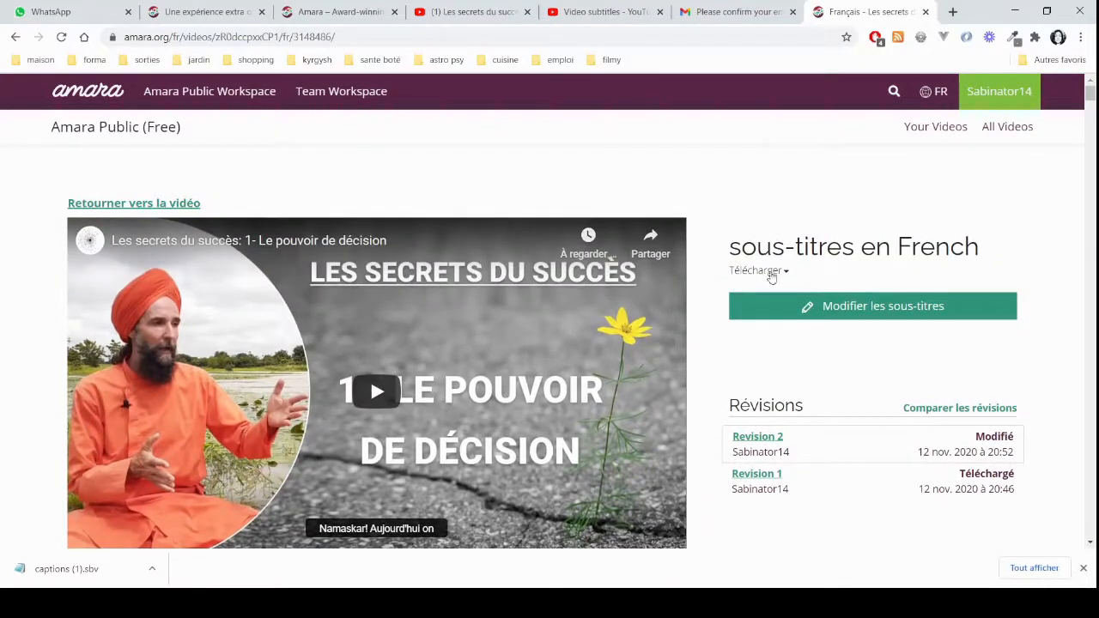
click(785, 272)
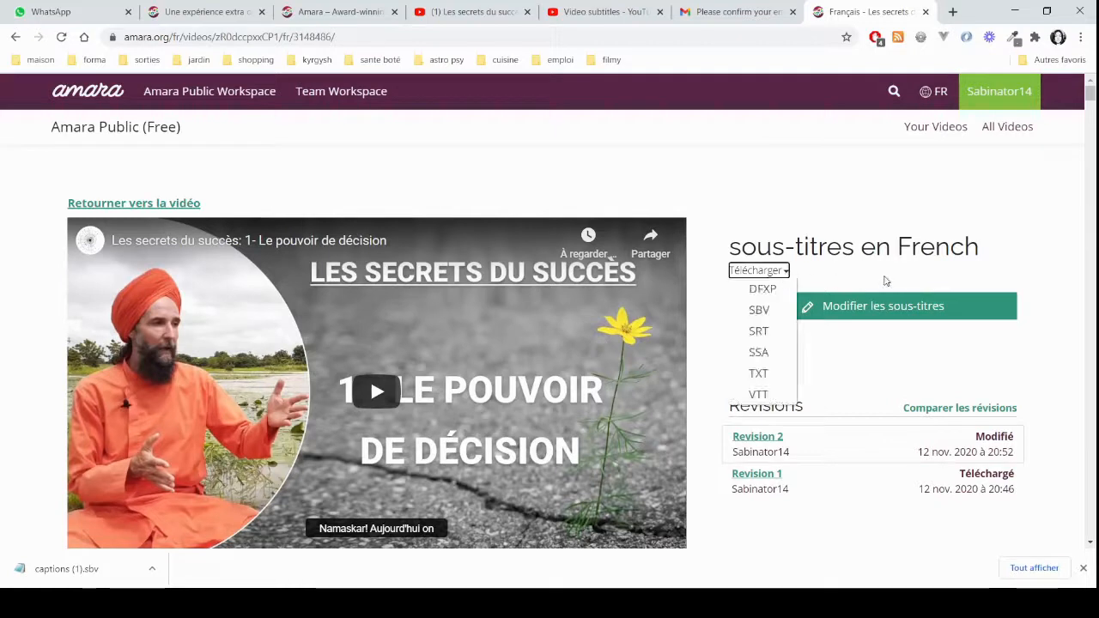
click(886, 281)
click(788, 273)
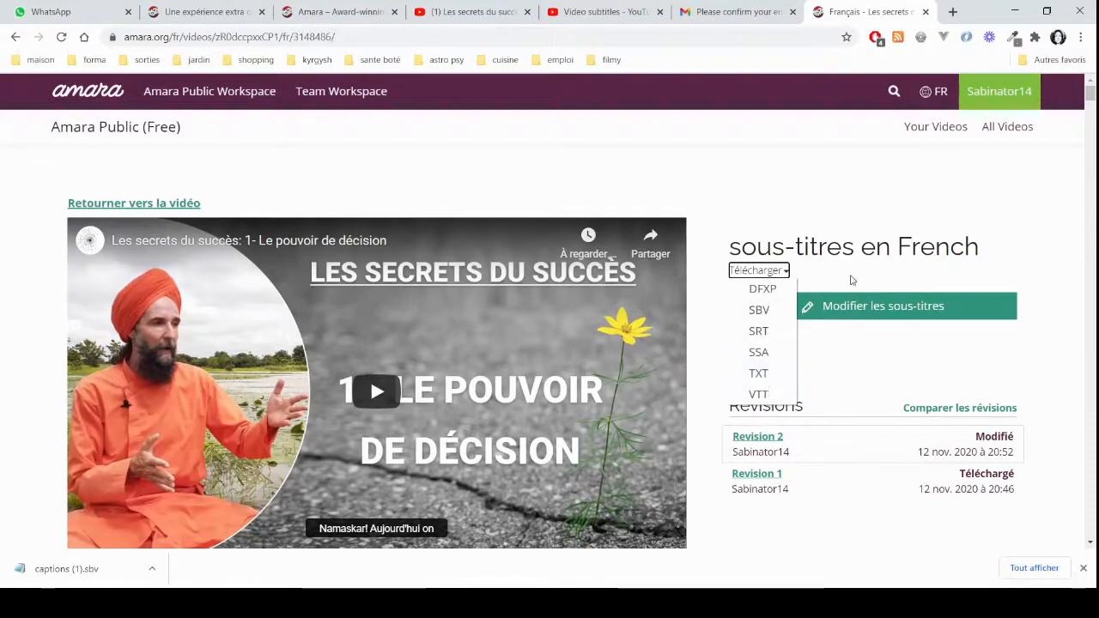
click(877, 277)
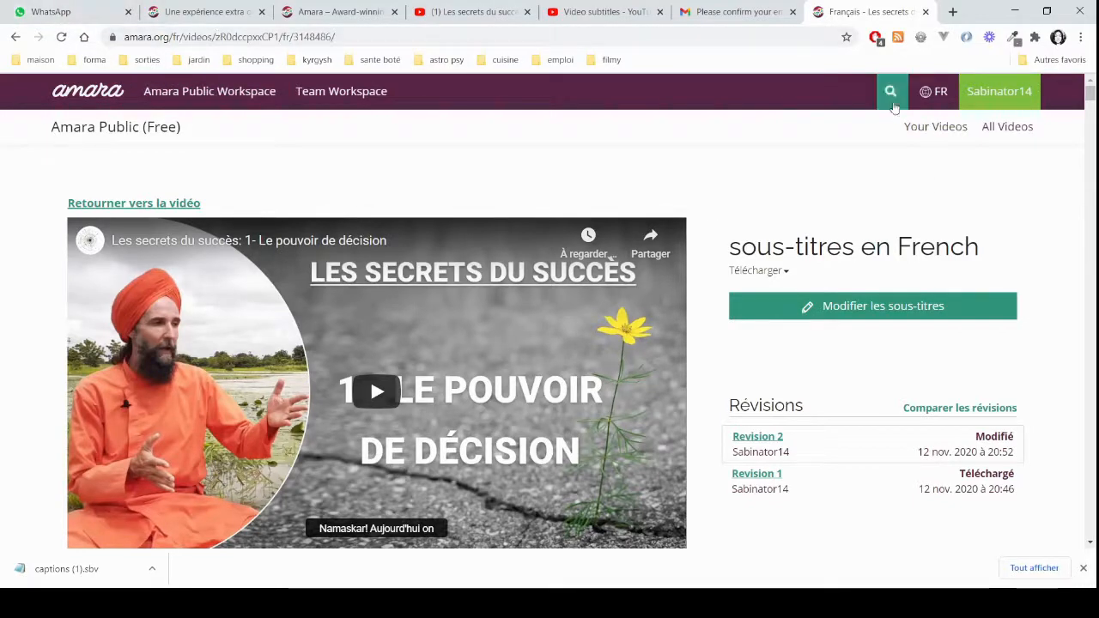
Step: View Amara's catalogue of subtitled videos and return to the French subtitles page
click(891, 93)
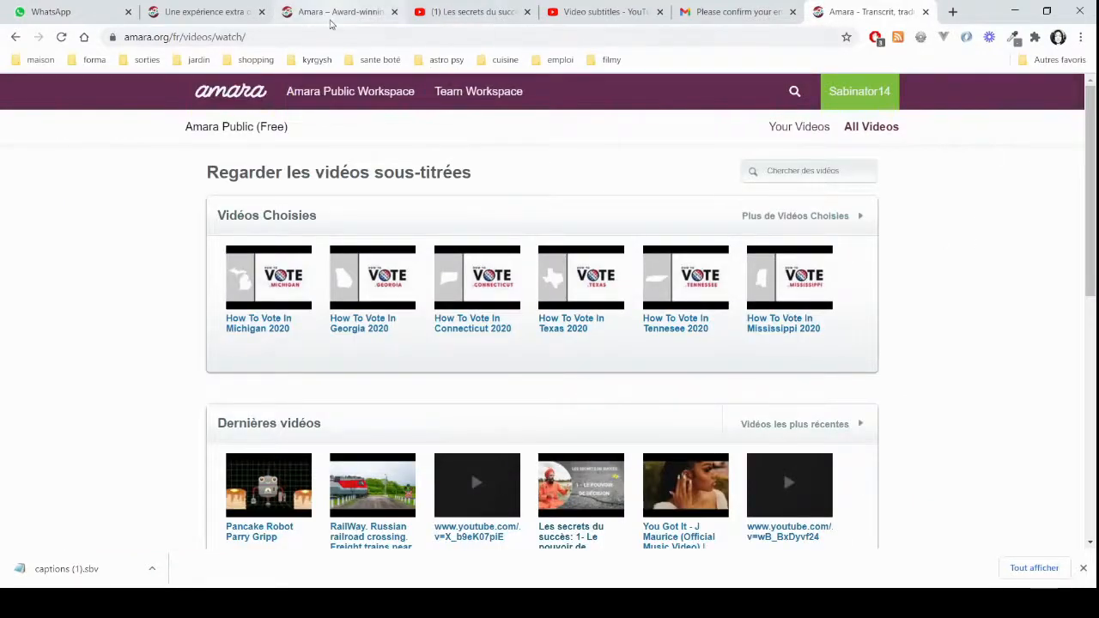
click(371, 14)
click(869, 12)
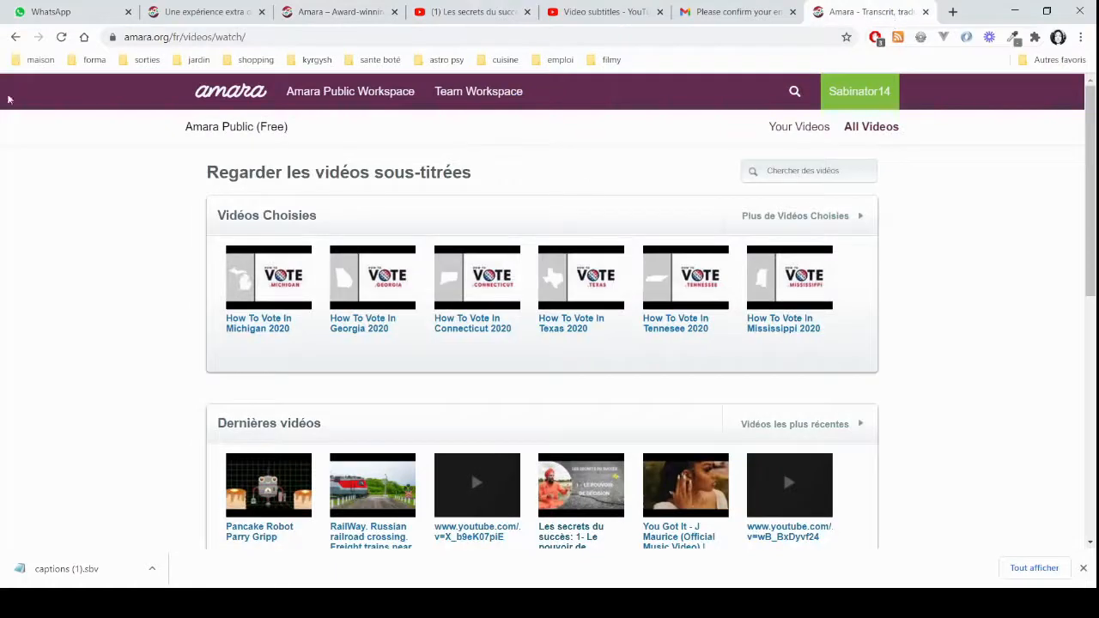
click(15, 38)
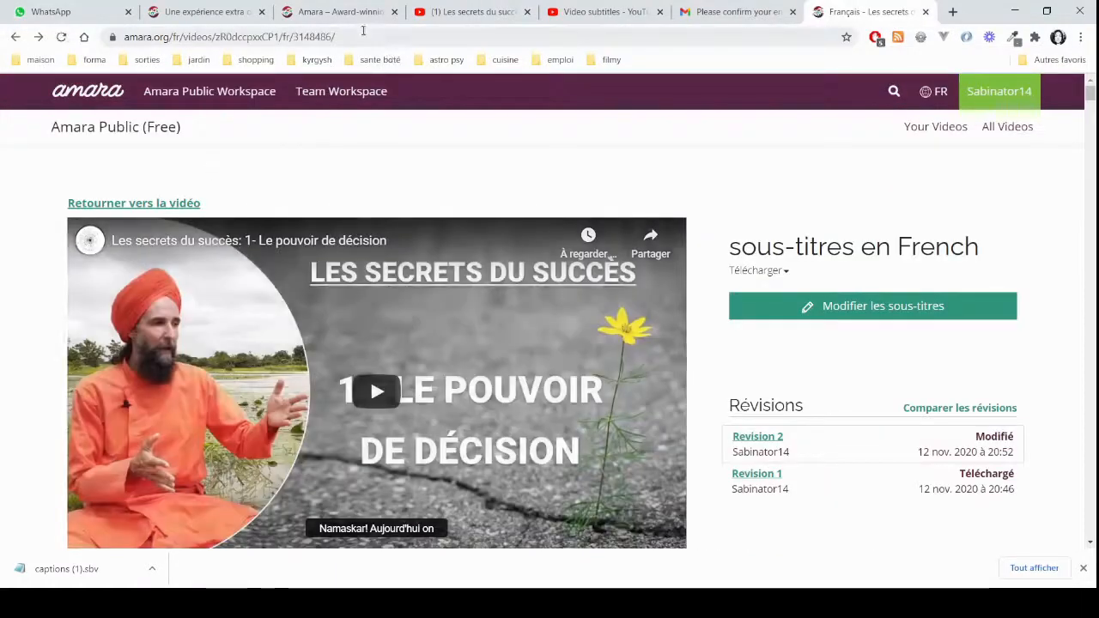
Step: Select the web address of the French subtitles page and look over the edited subtitle list
click(366, 36)
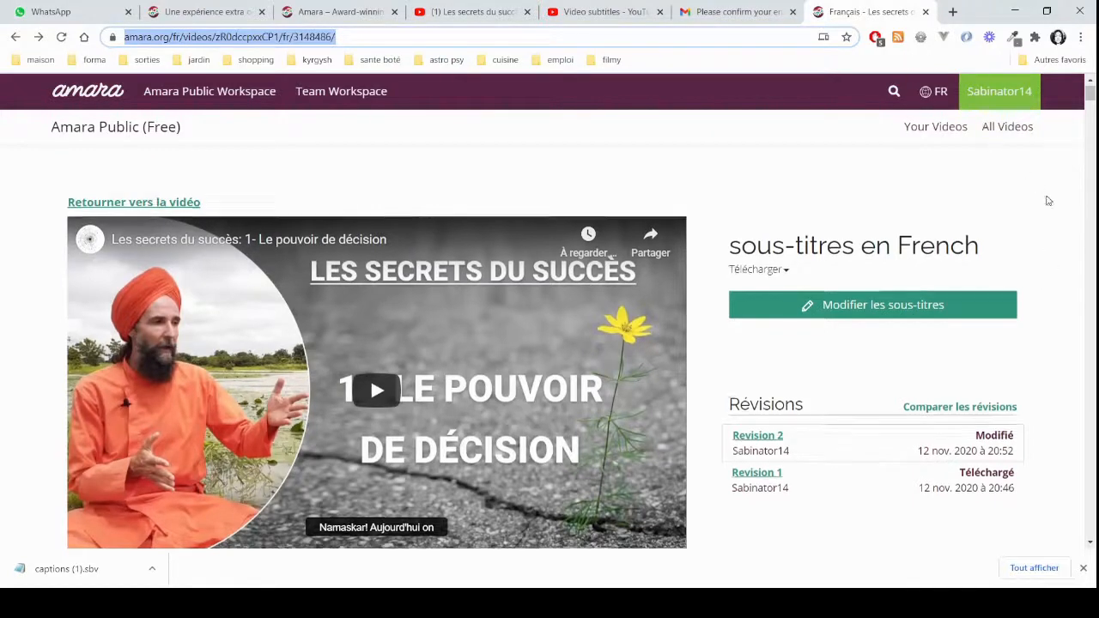
scroll(1043, 193, down, 5)
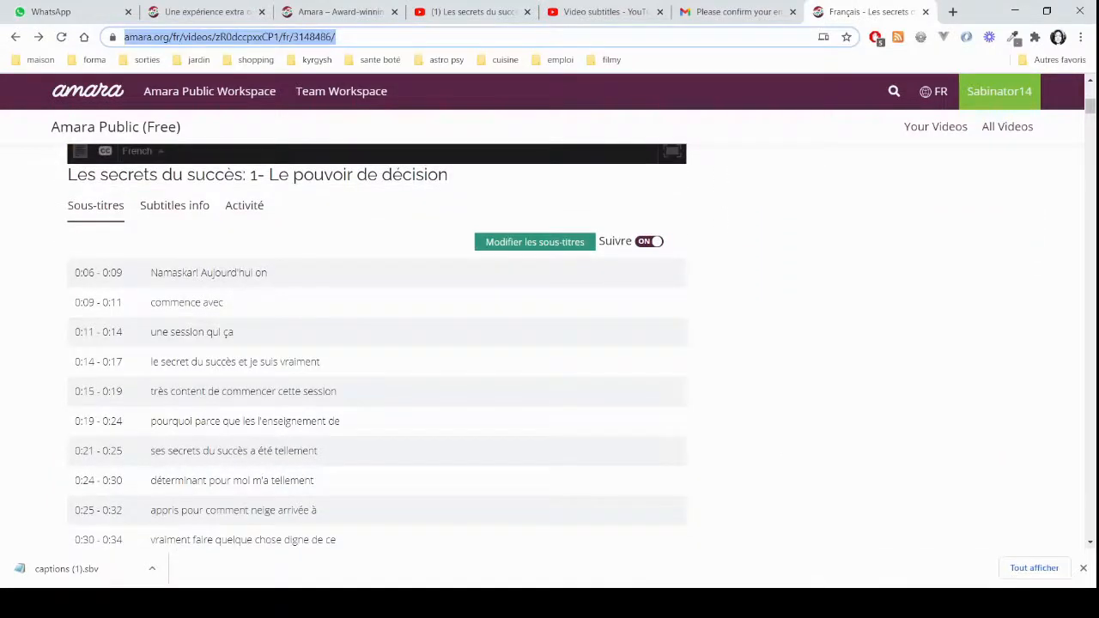
key(alt+Tab)
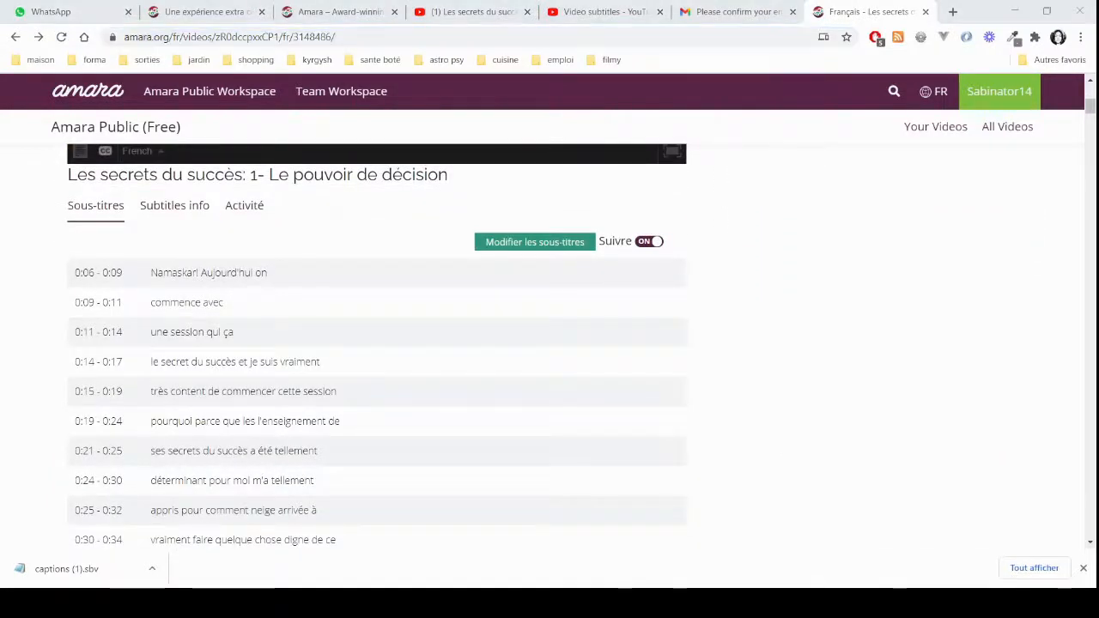